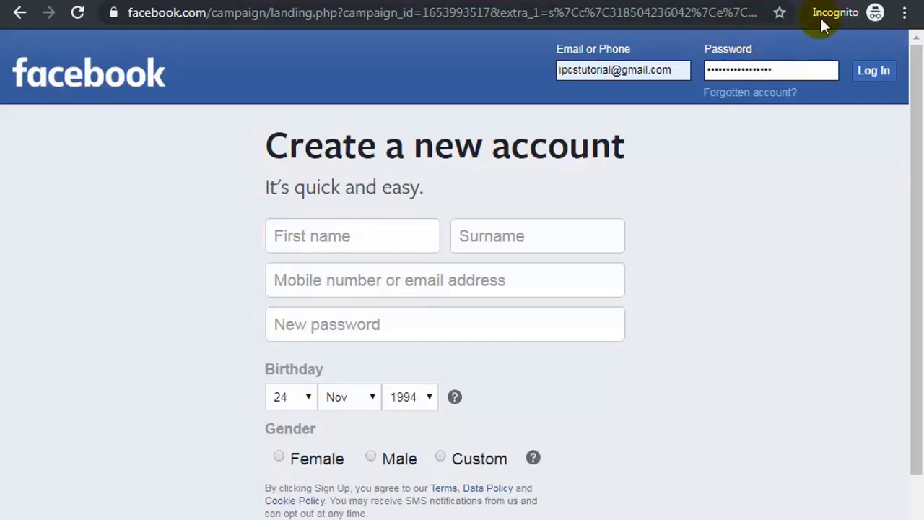
Log in to Facebook and start creating a new Page from the Create menu.
click(881, 74)
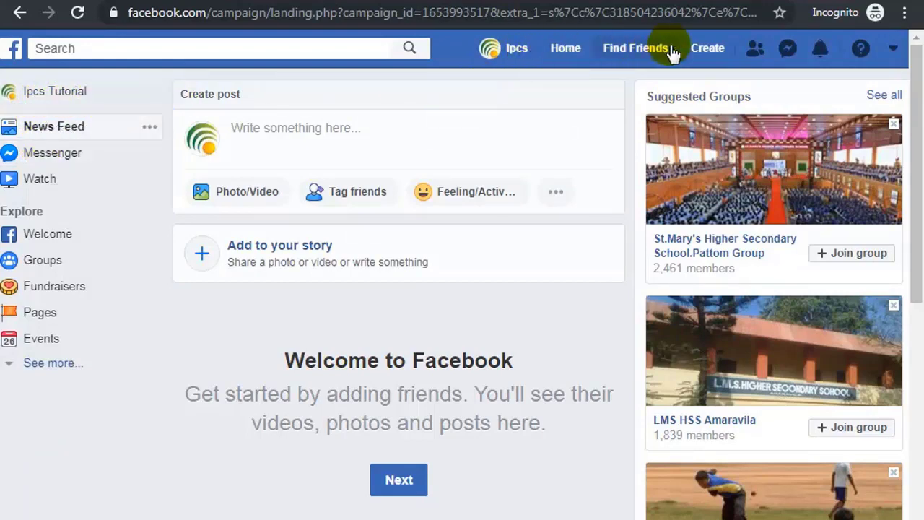
click(710, 51)
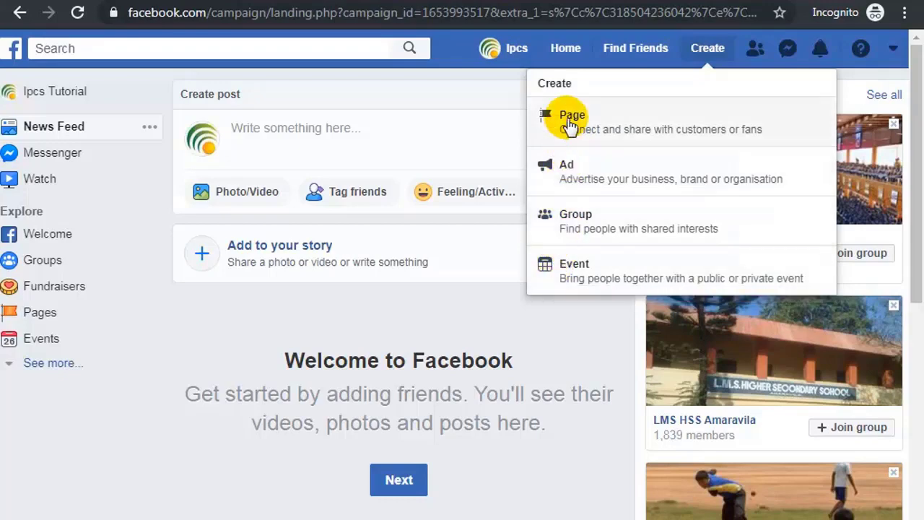
click(570, 123)
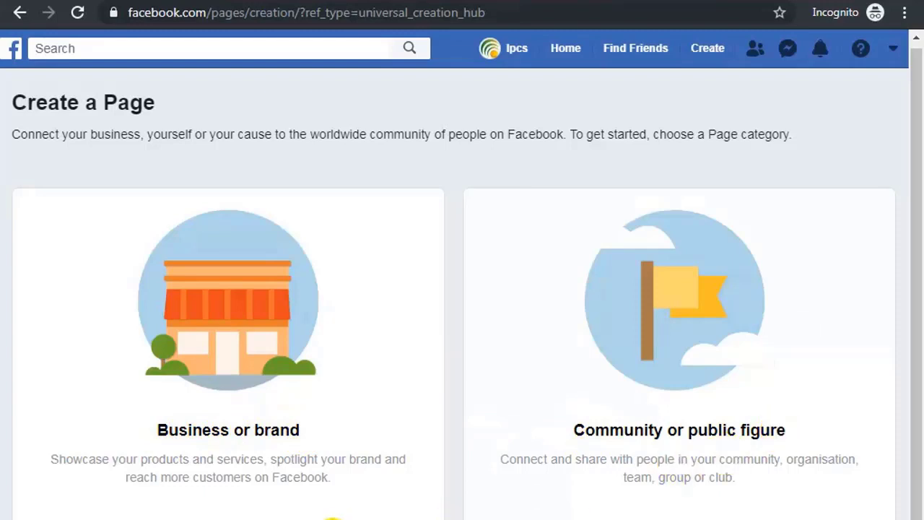
Choose the Business or brand Page type and name it IPCS TUTORIALS.
click(220, 517)
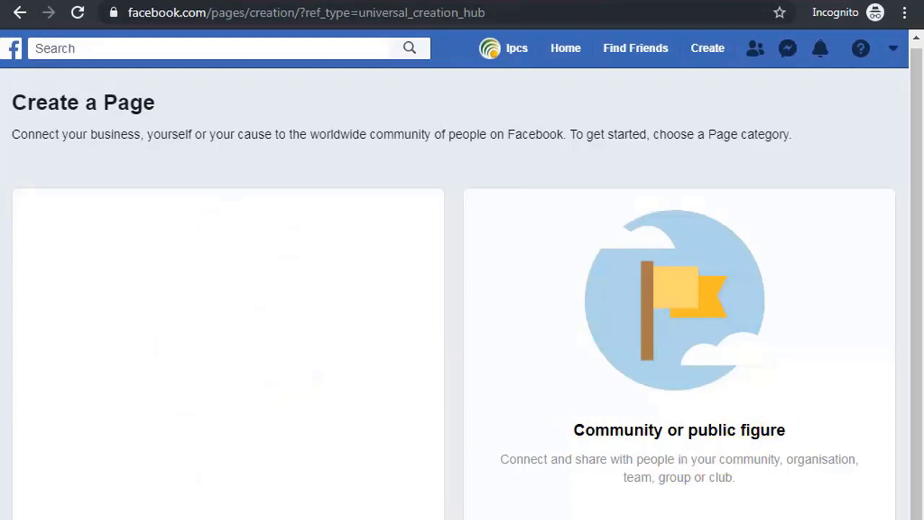
click(139, 313)
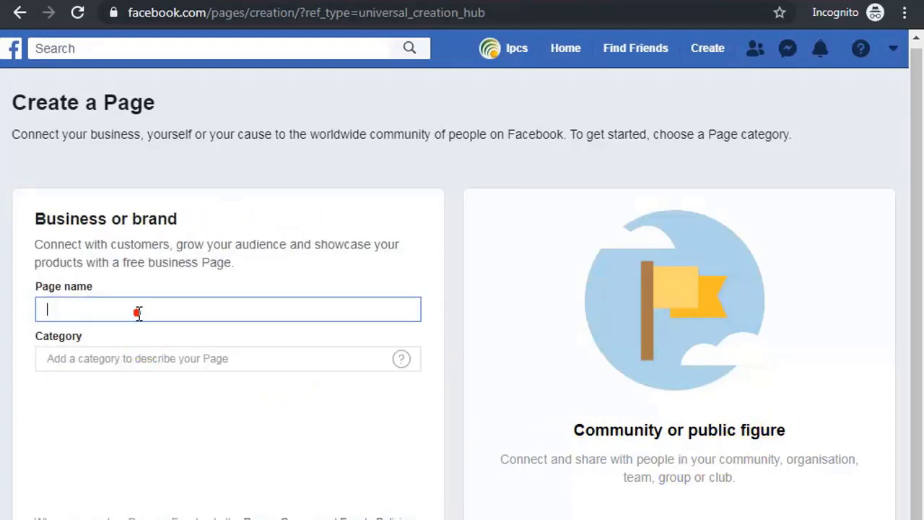
text(I)
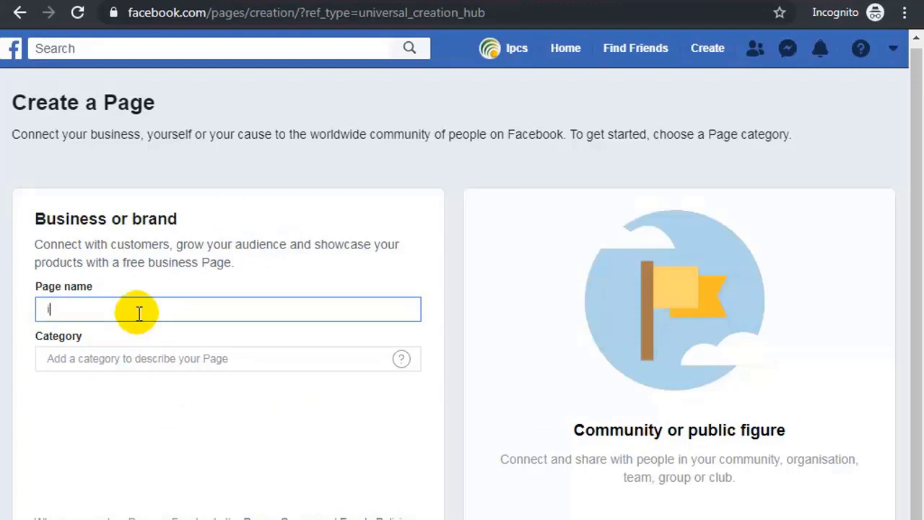
text(PCS TU)
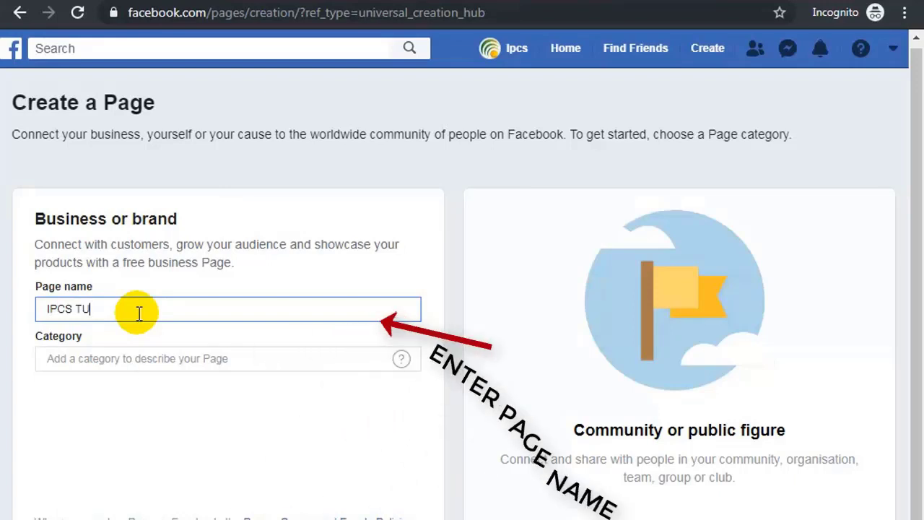
text(TOR)
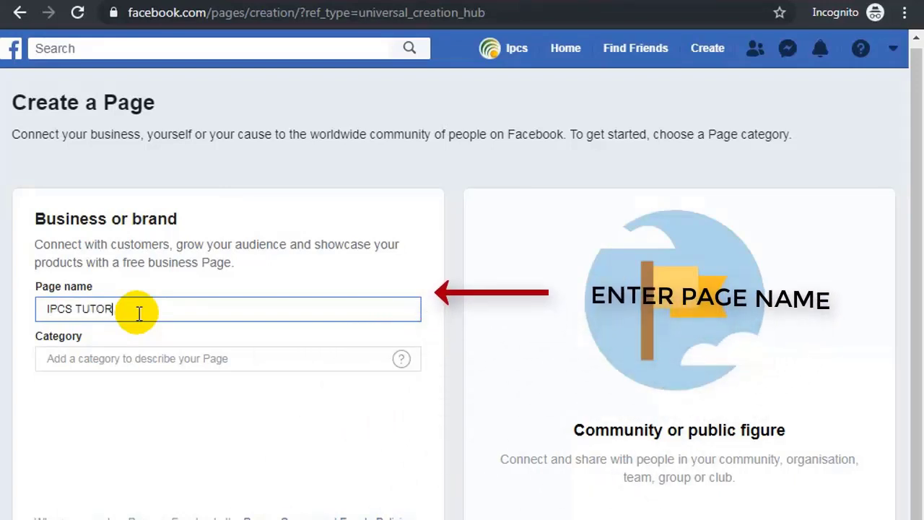
text(IALS)
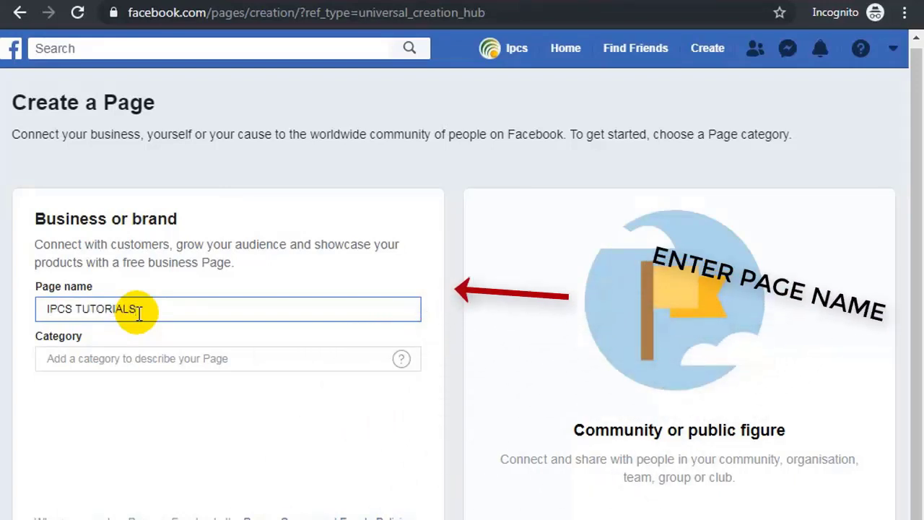
Set the Page category to Information technology company.
click(133, 361)
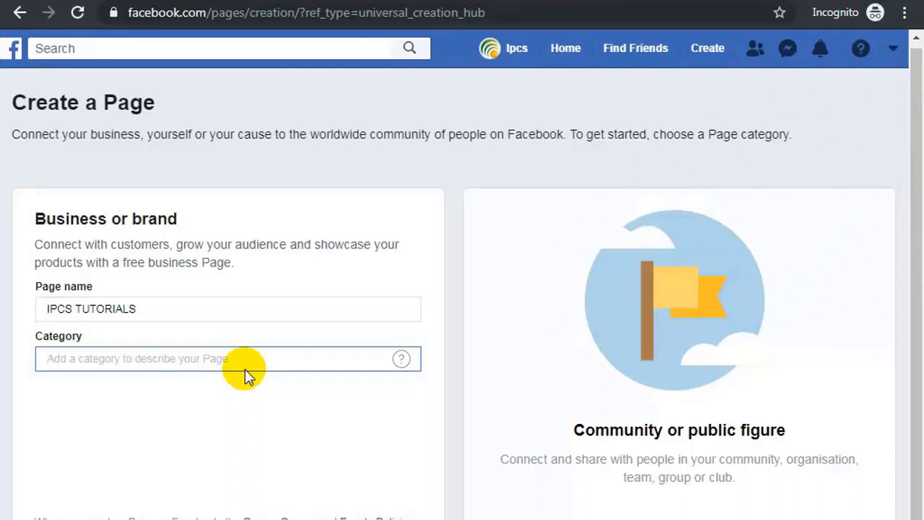
text(iN)
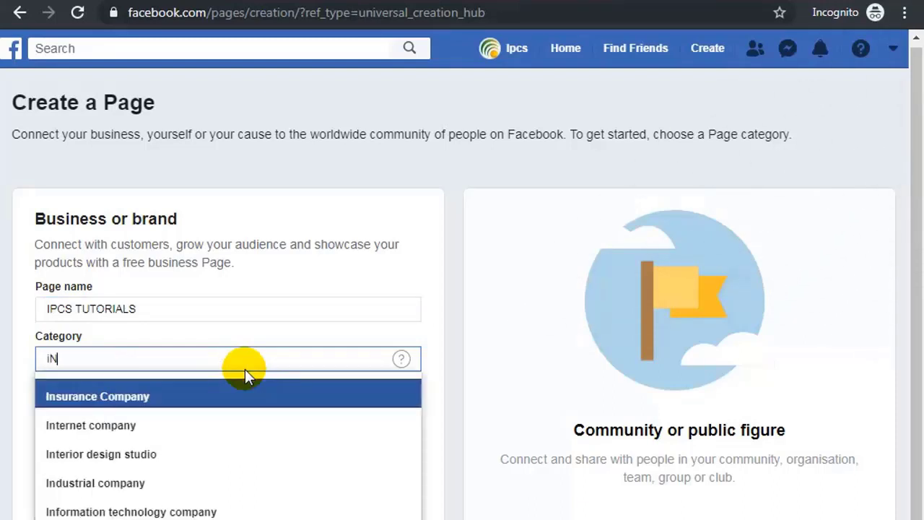
key(BackSpace)
key(BackSpace)
text(INFOR)
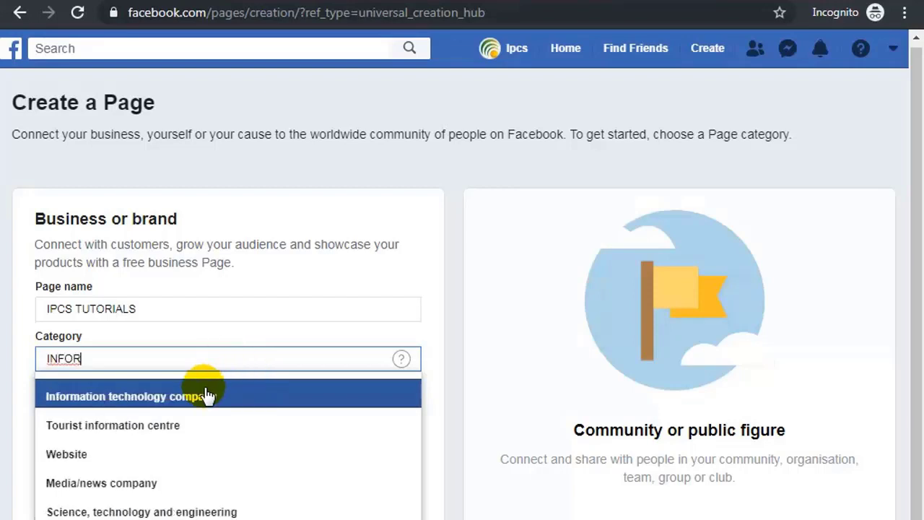
scroll(206, 393, down, 1)
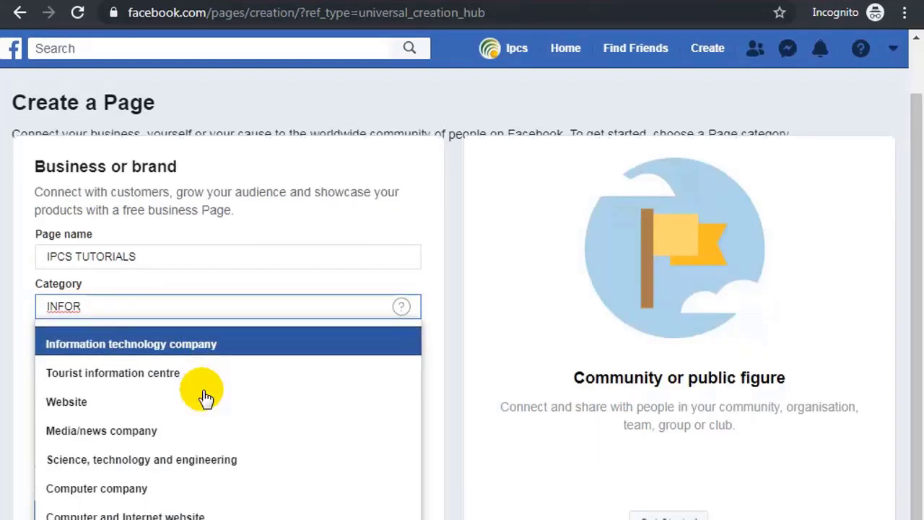
click(196, 346)
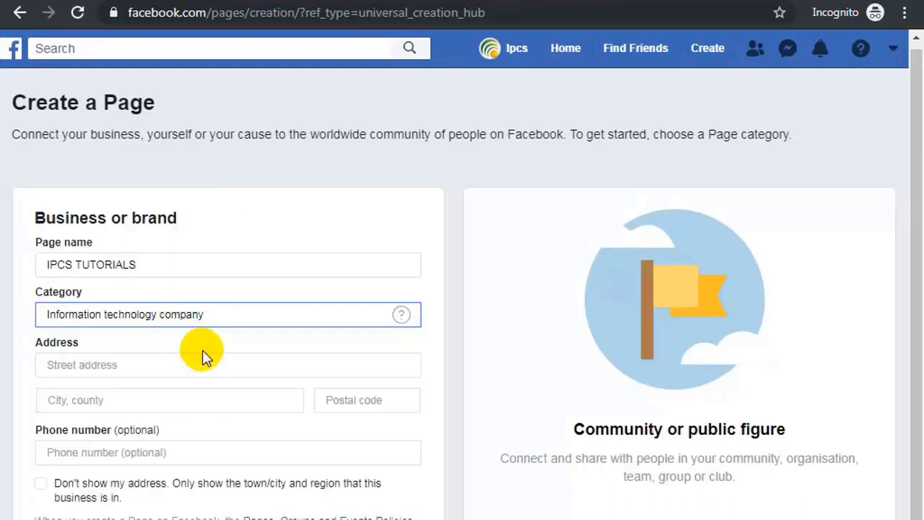
Enter street address Thampanoor and city Thiruvananthapuram.
click(122, 363)
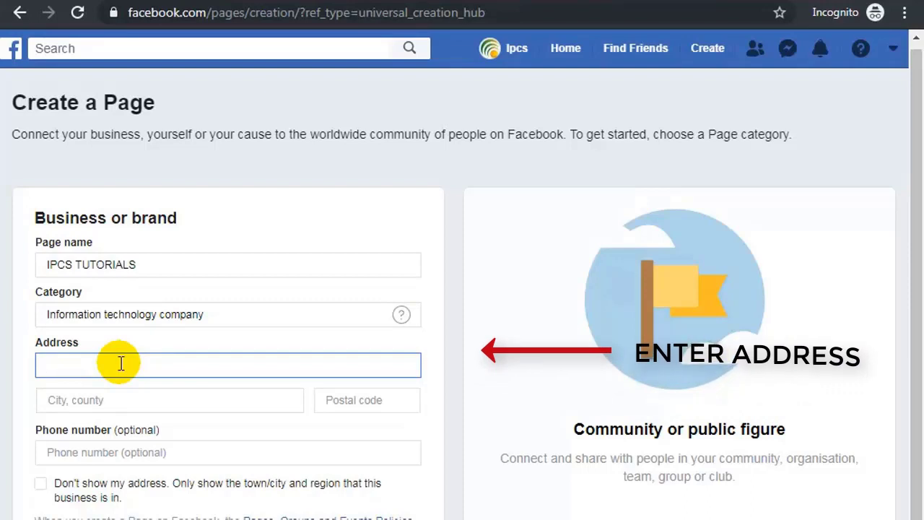
text(Tha)
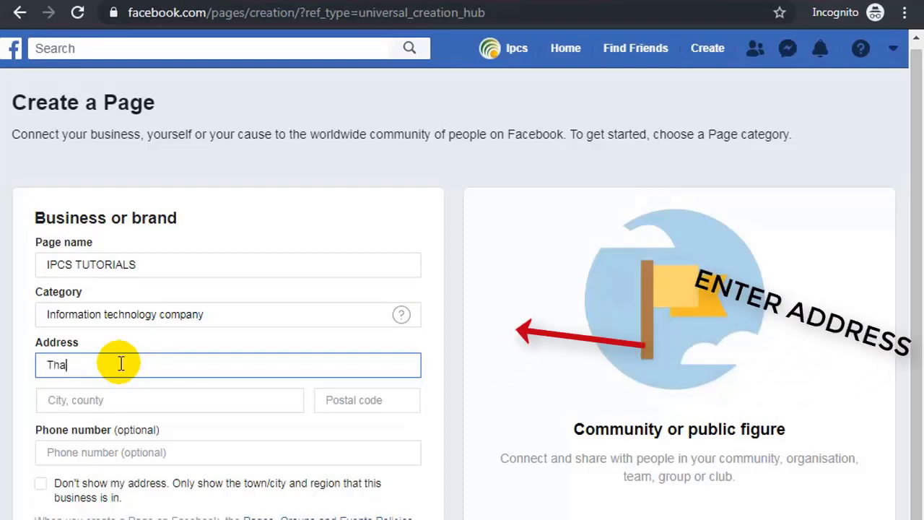
text(m)
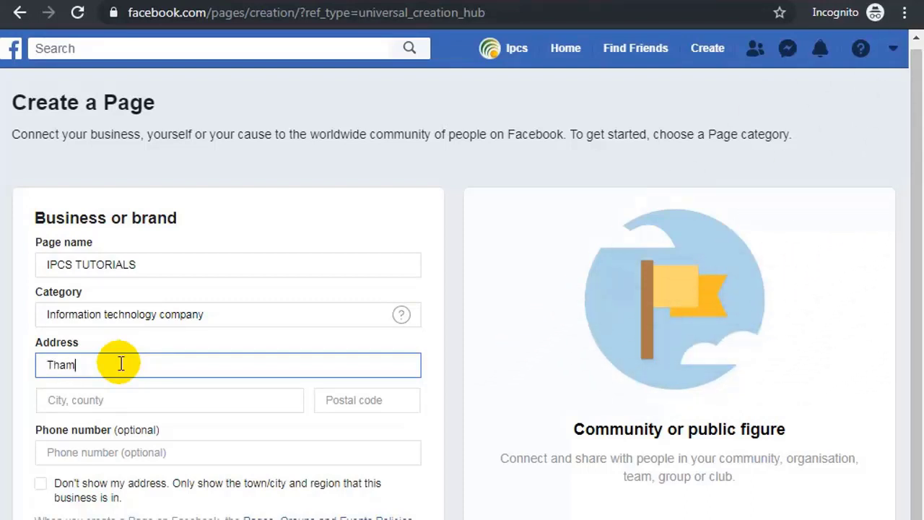
text(panoor)
click(109, 402)
text(Thiru)
scroll(109, 402, down, 1)
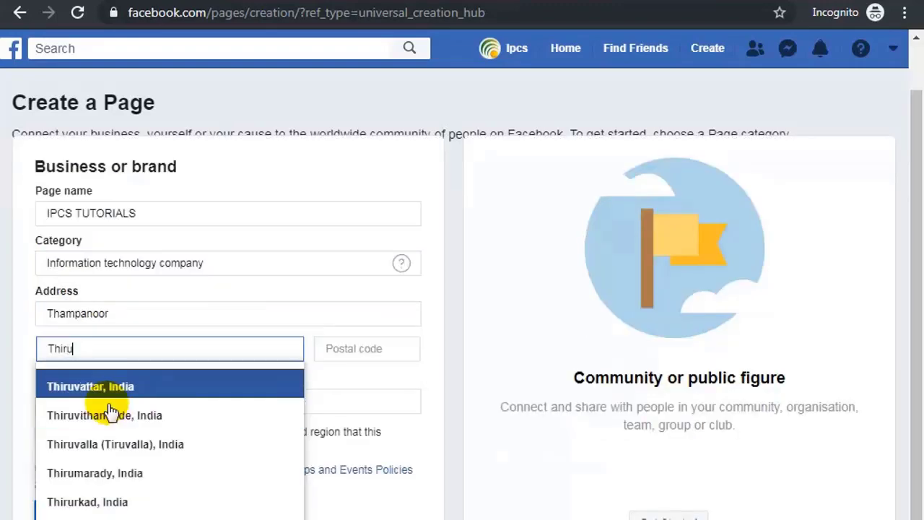
text(va)
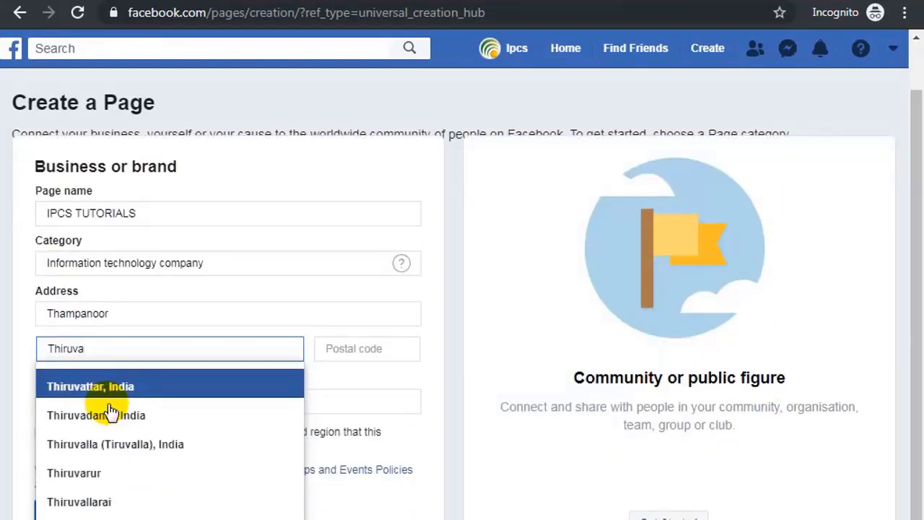
text(nd)
key(BackSpace)
text(nth)
key(BackSpace)
key(BackSpace)
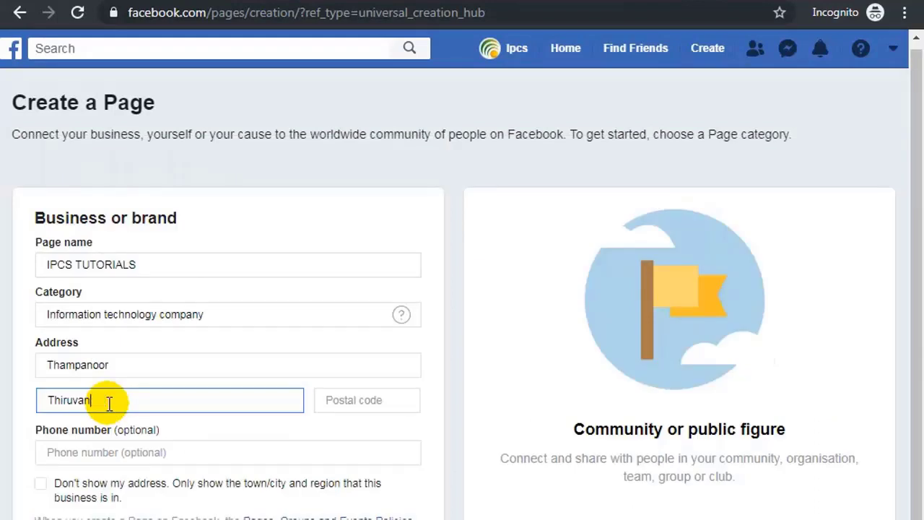
text(anthapu)
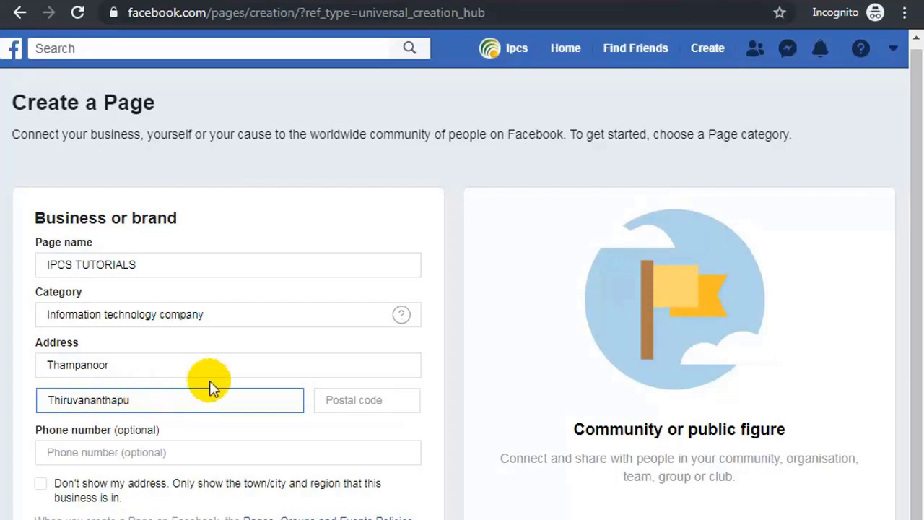
text(ram)
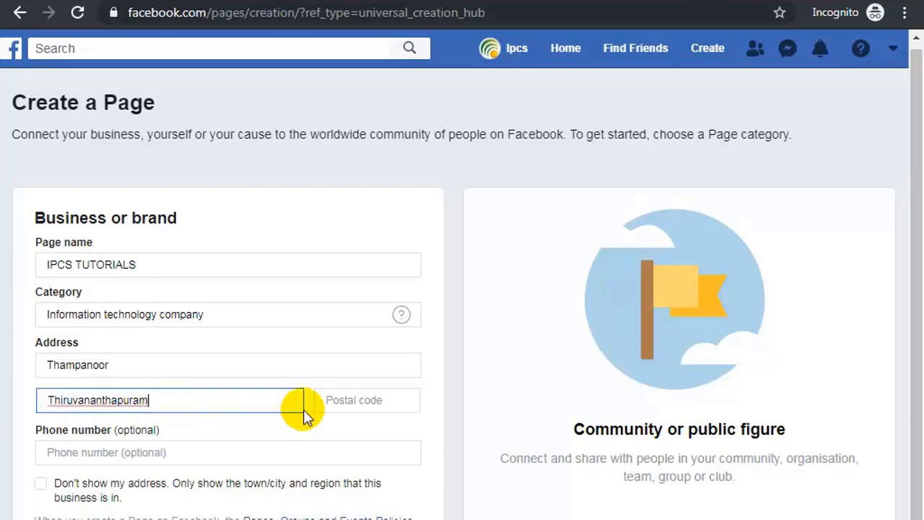
Enter postcode 695014 and the business phone number, then submit the form.
click(353, 400)
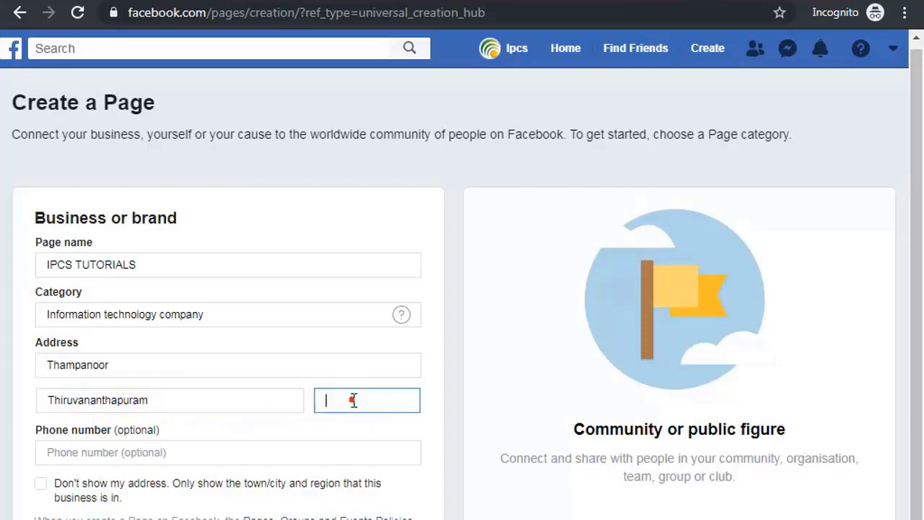
text(695014)
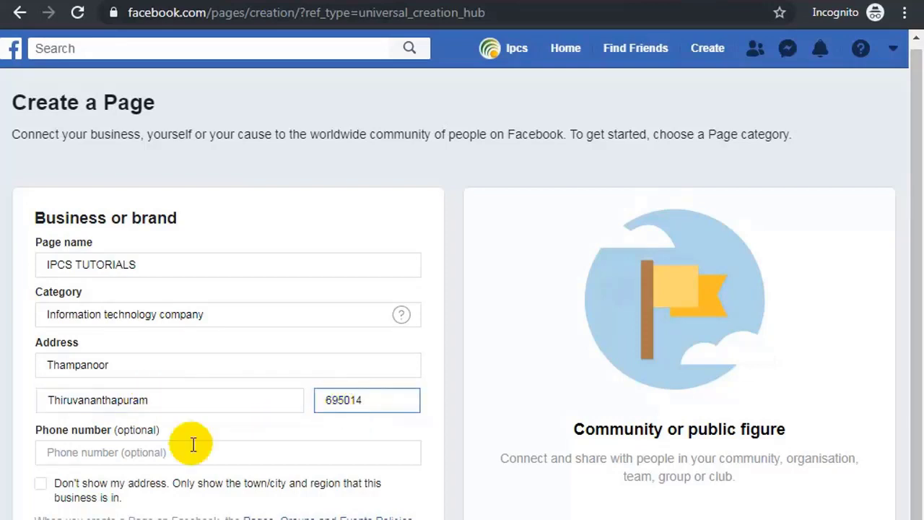
click(54, 452)
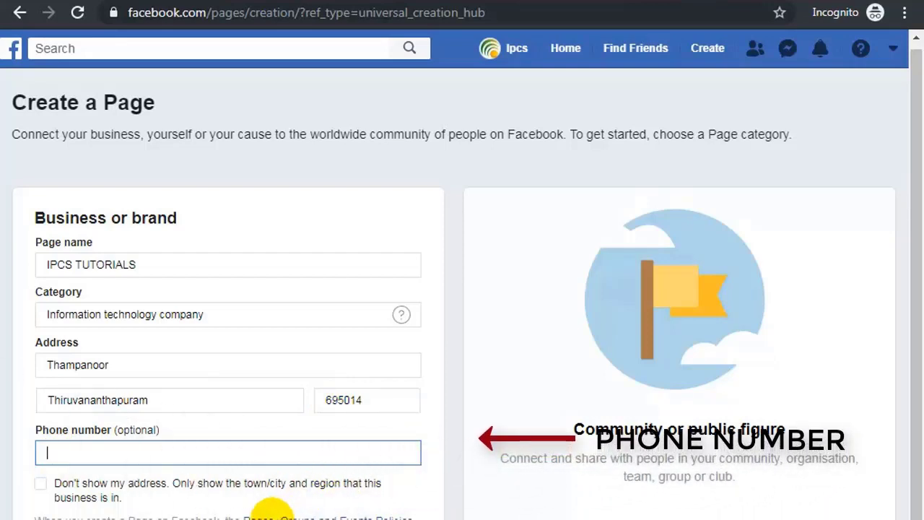
text(7)
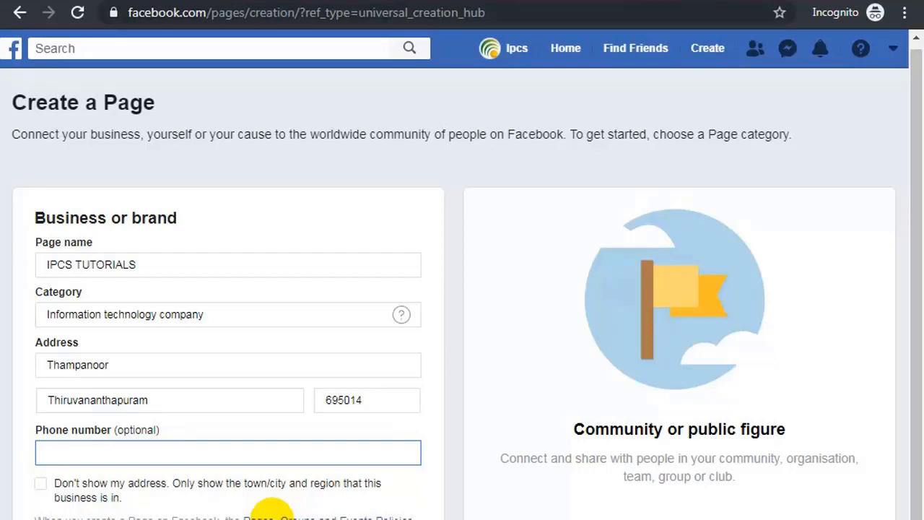
text(94)
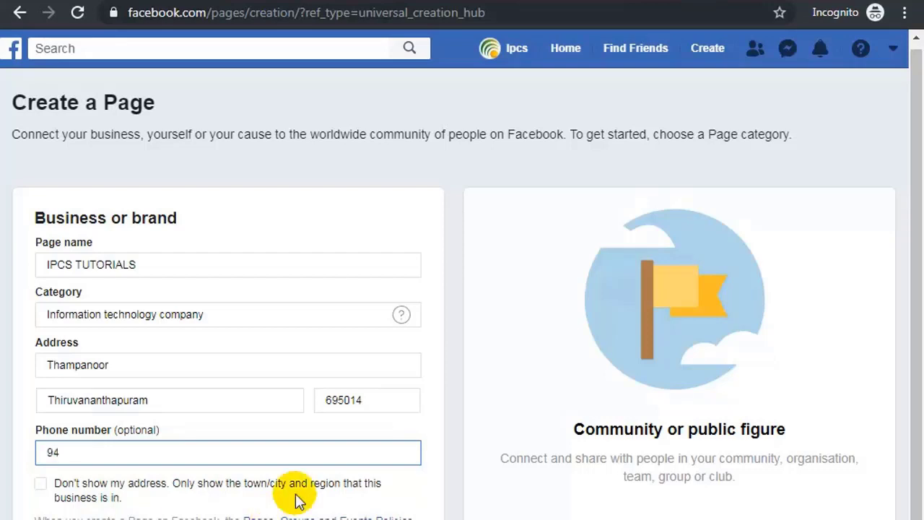
key(BackSpace)
key(BackSpace)
text(95)
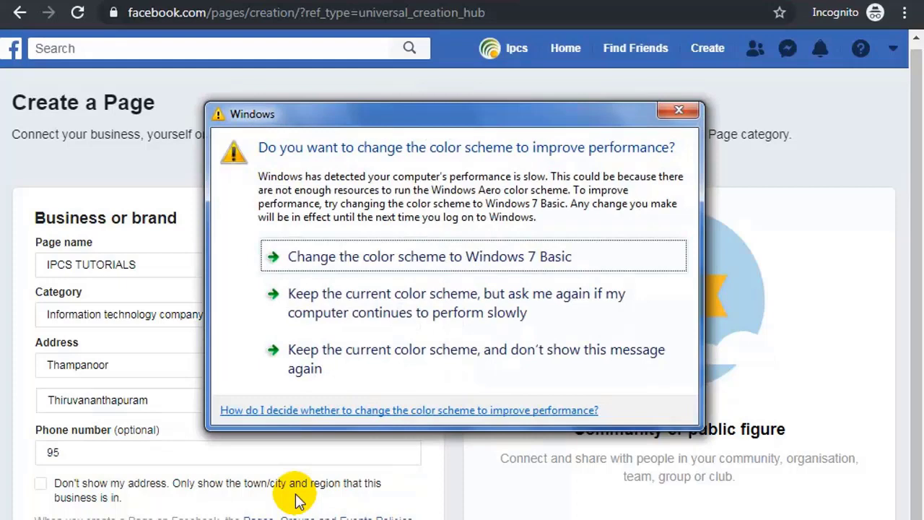
click(679, 111)
click(89, 460)
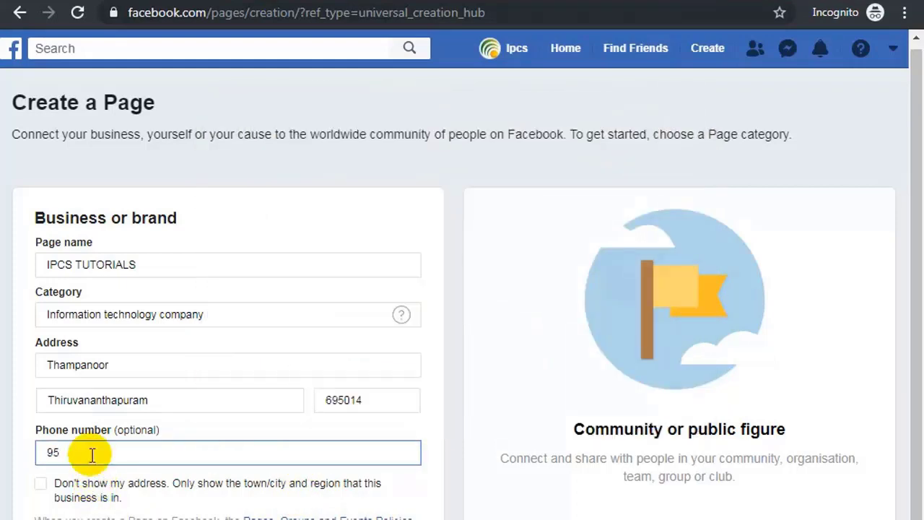
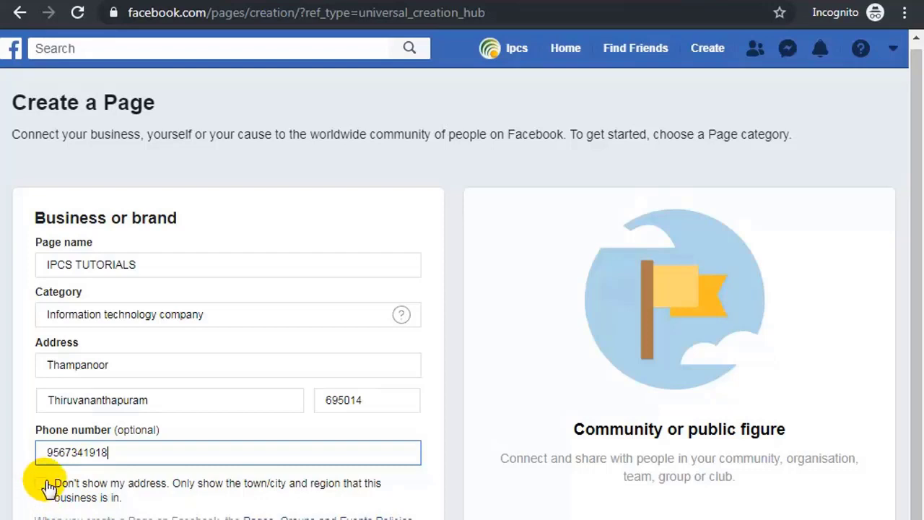
key(Return)
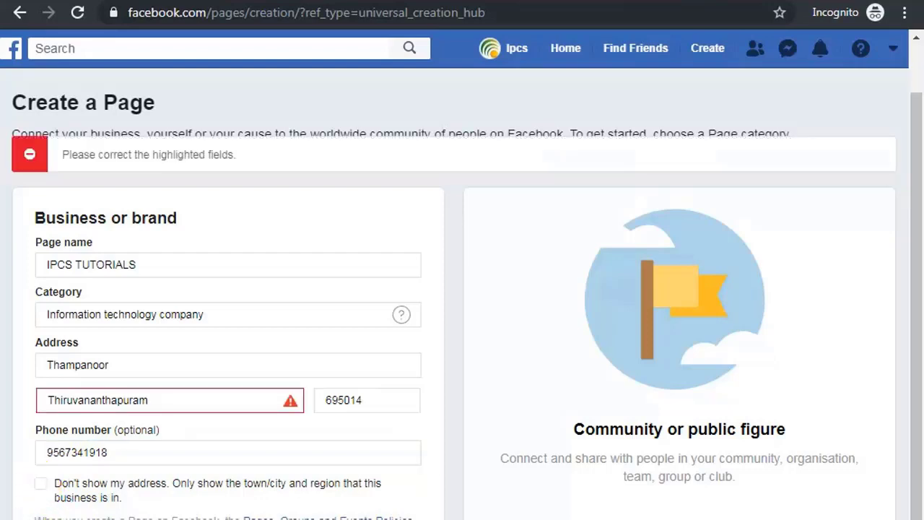
Change the city to Trivandrum, India and resubmit the form.
click(188, 398)
double_click(187, 398)
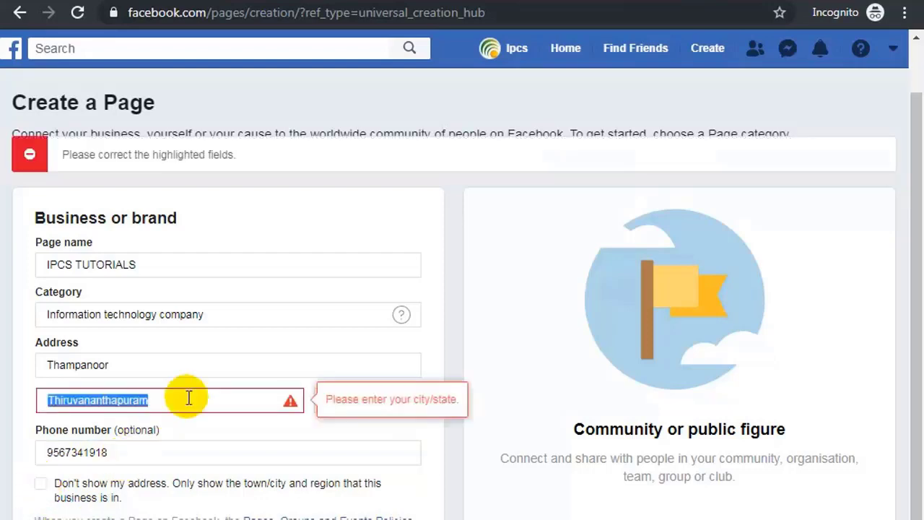
text(tr)
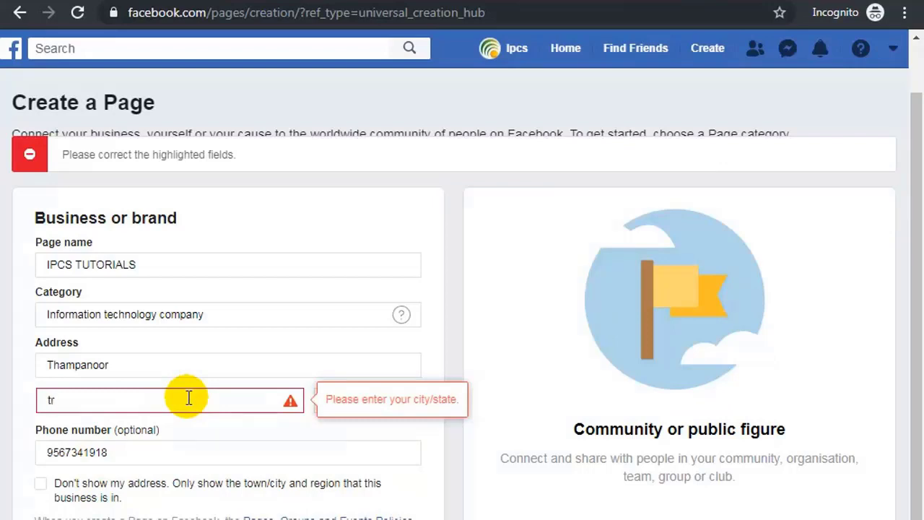
text(ib)
key(BackSpace)
text(v)
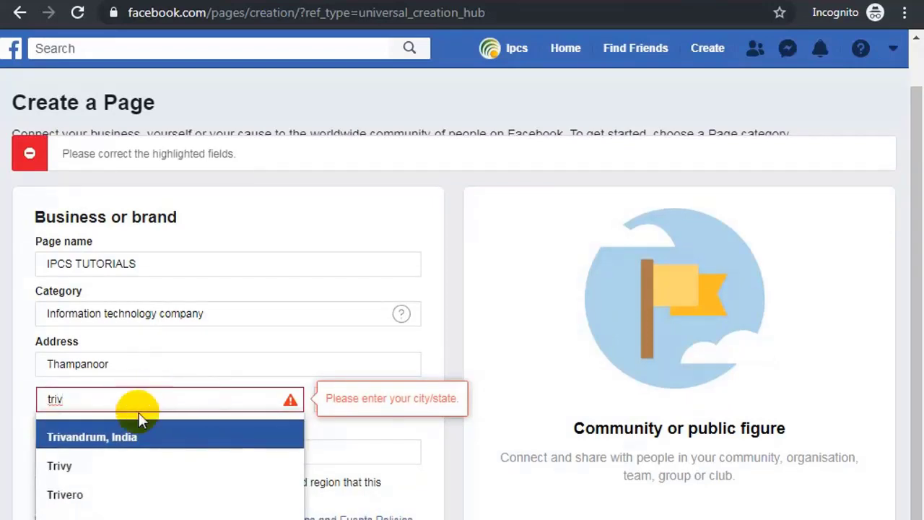
click(127, 434)
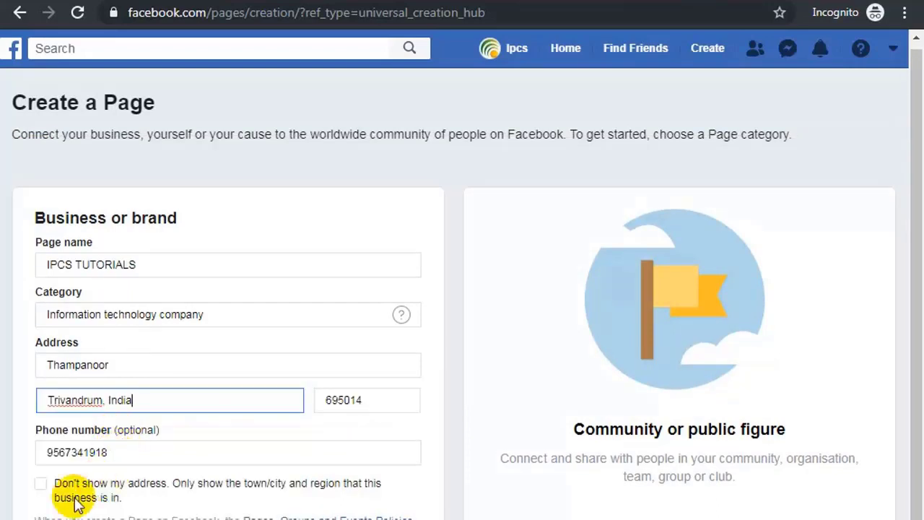
key(Return)
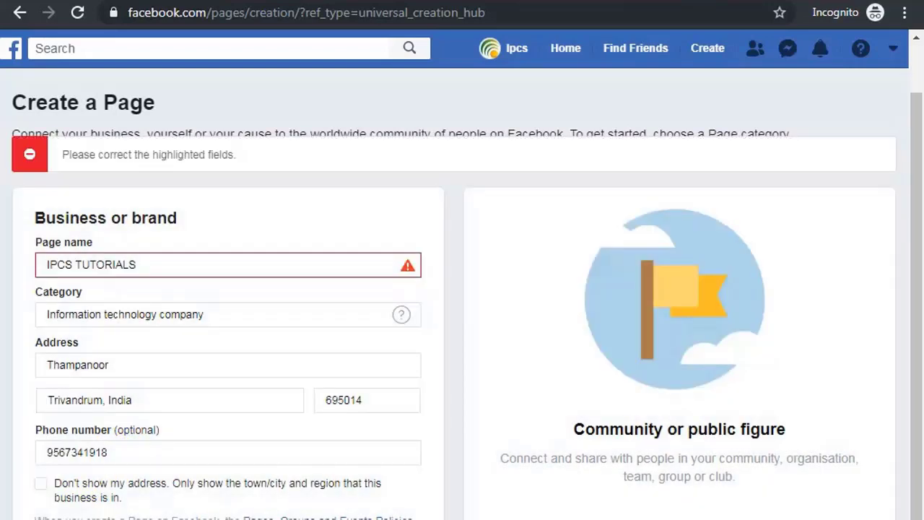
Extend the Page name with INDIA and resubmit the form.
click(151, 263)
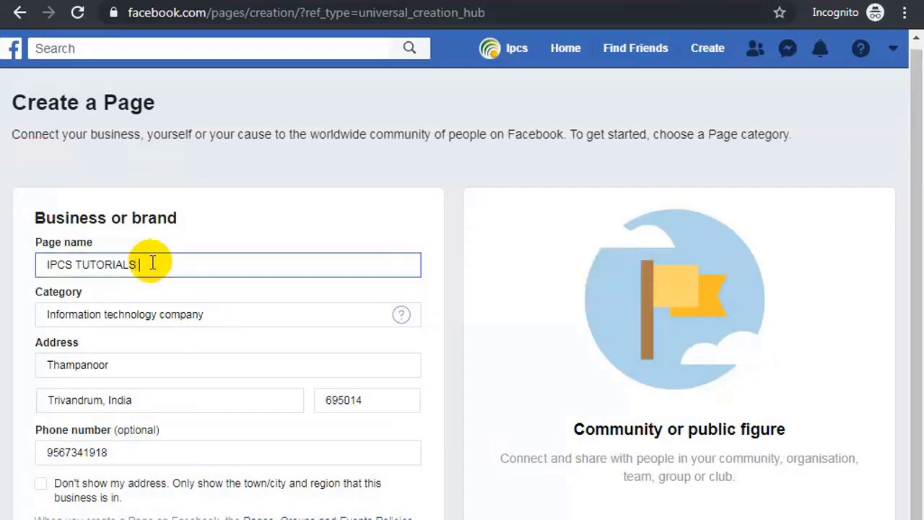
text(INDIA)
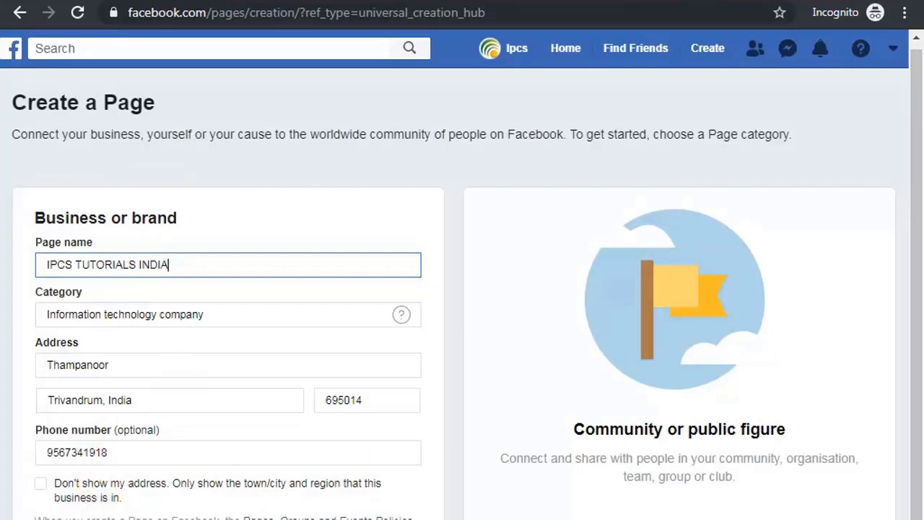
key(Return)
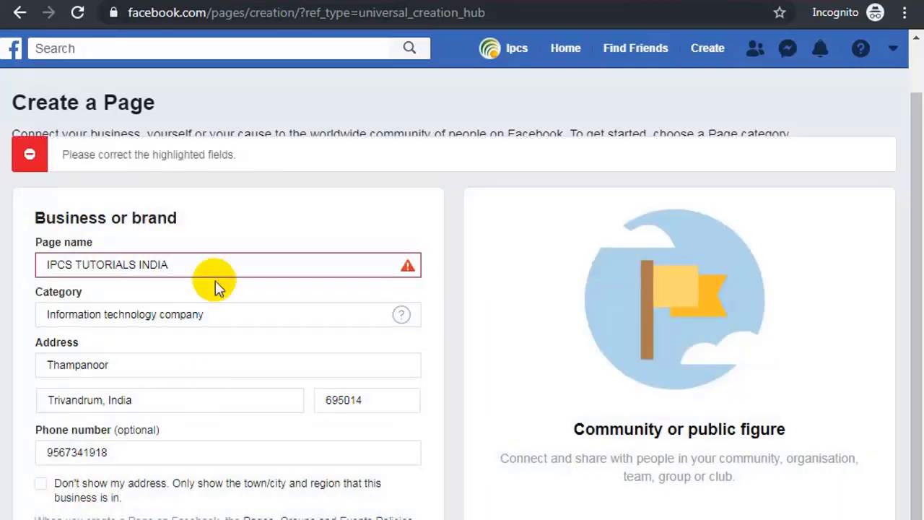
Replace the whole Page name, retyping it as IPCS Tutorial.
mouse_move(405, 263)
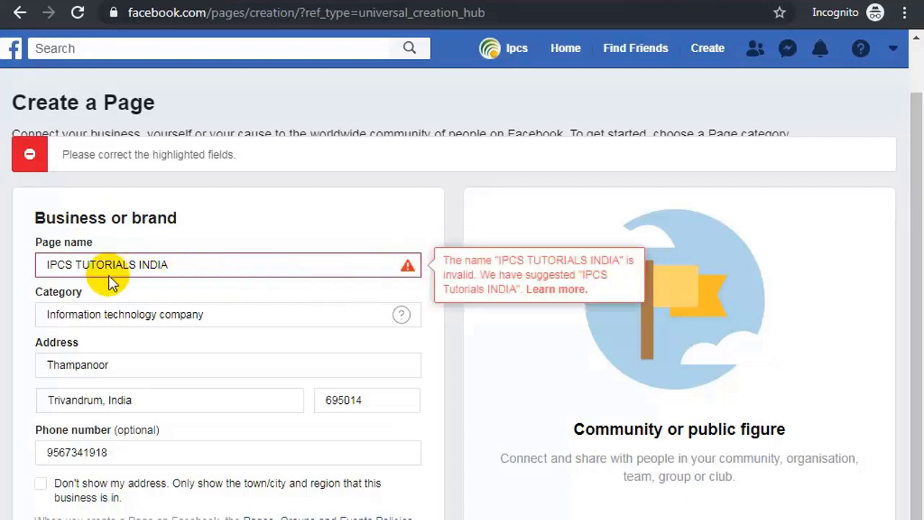
click(172, 265)
drag(140, 264, 48, 267)
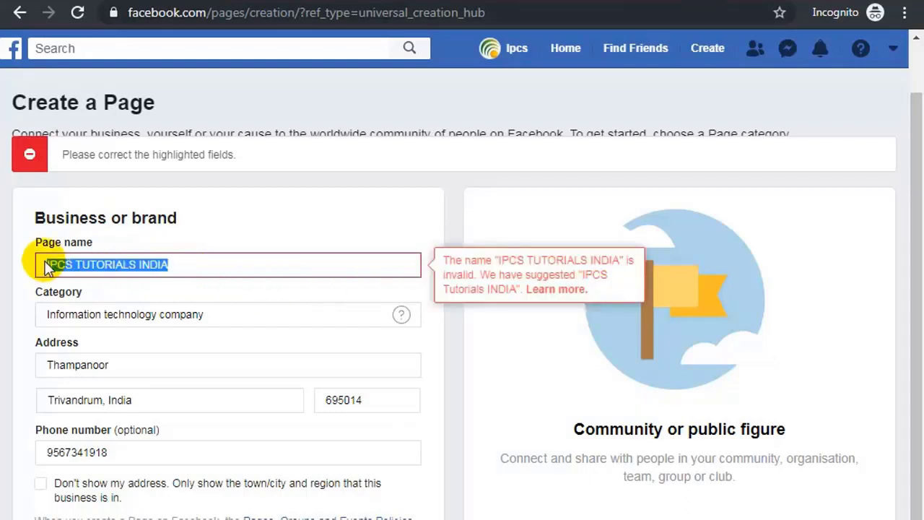
text(IPCS)
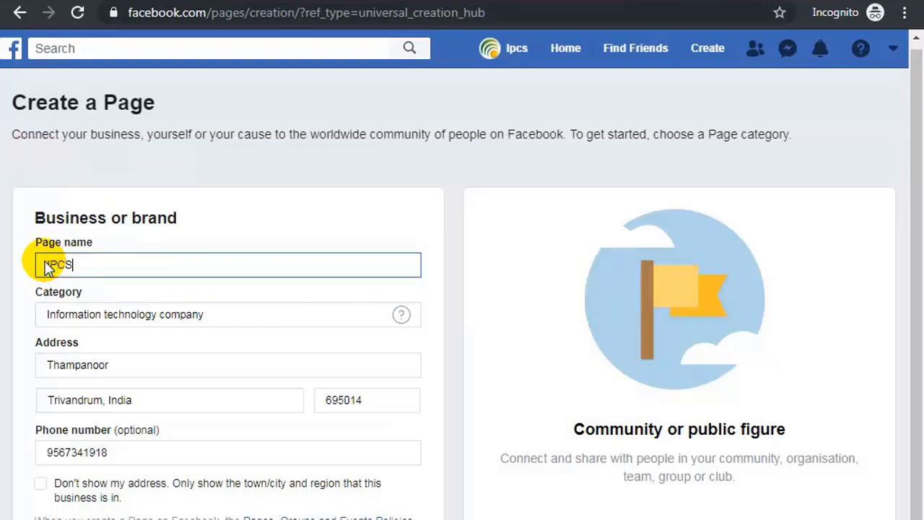
text( Tutorisa)
key(BackSpace)
key(BackSpace)
Finish the name IPCS Tutorial, create the Page, and upload Desktop\IPCS\maxresdefault as profile picture.
text(al)
click(72, 519)
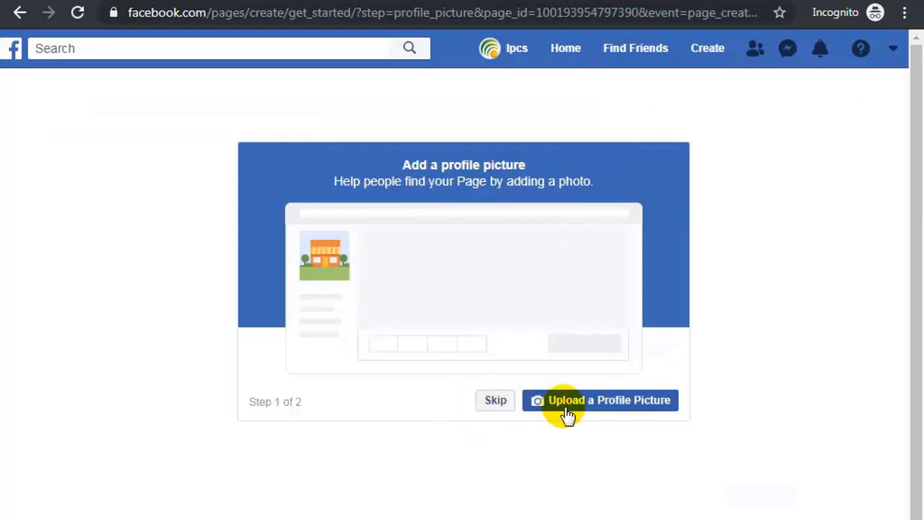
click(614, 406)
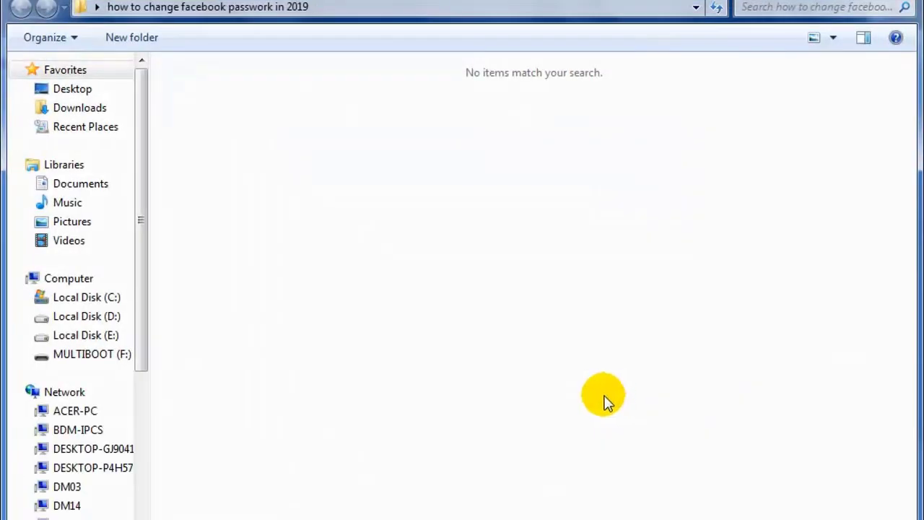
click(67, 92)
double_click(675, 137)
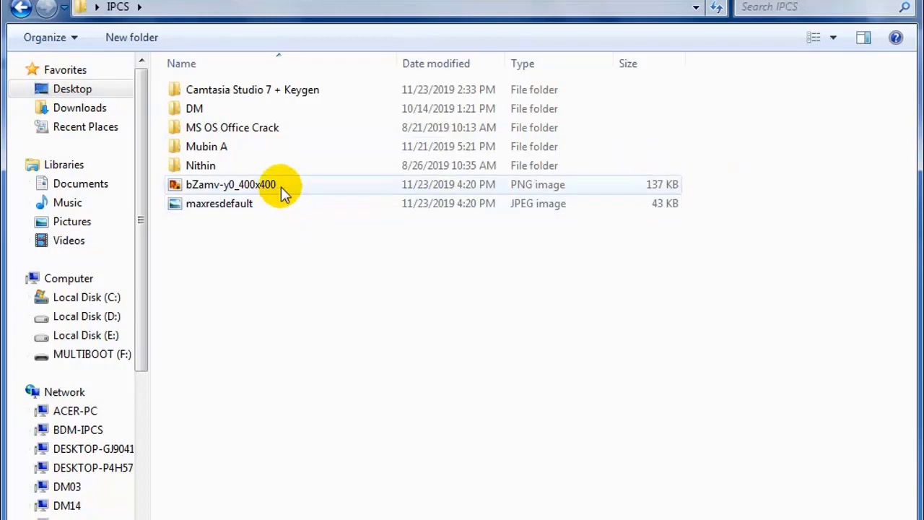
click(281, 186)
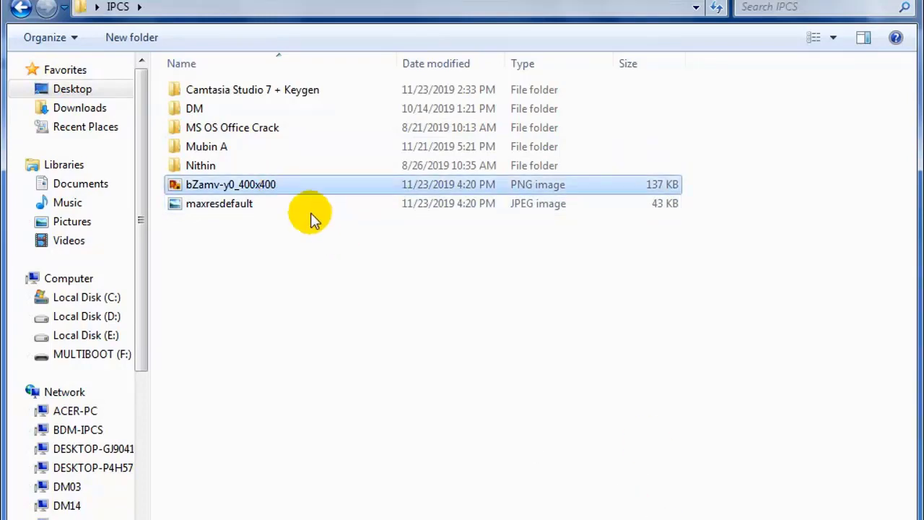
click(297, 206)
key(Return)
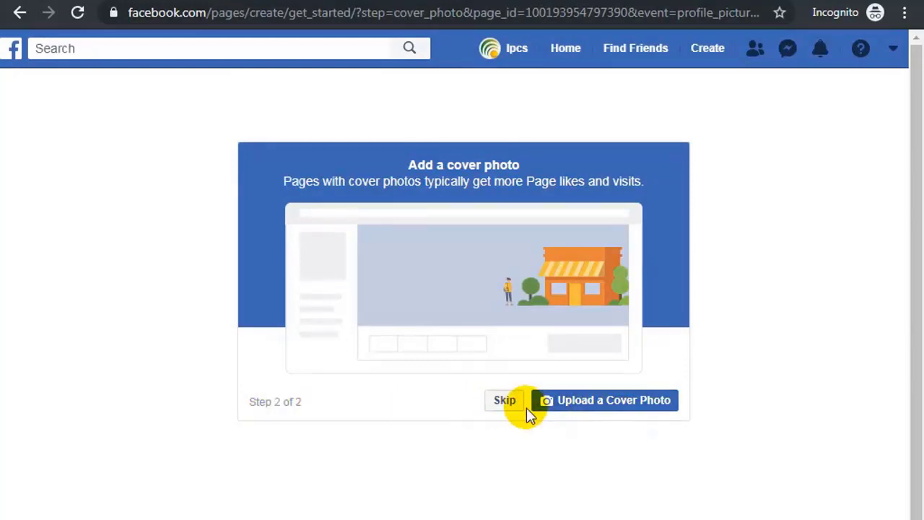
Choose maxresdefault for the cover photo and finish setup to reach the IPCS Tutorial Page.
click(554, 403)
click(241, 205)
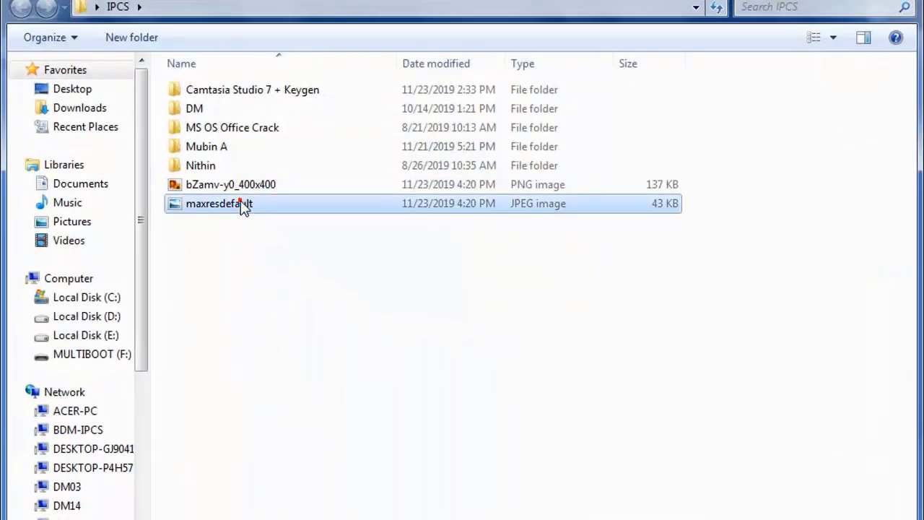
key(Return)
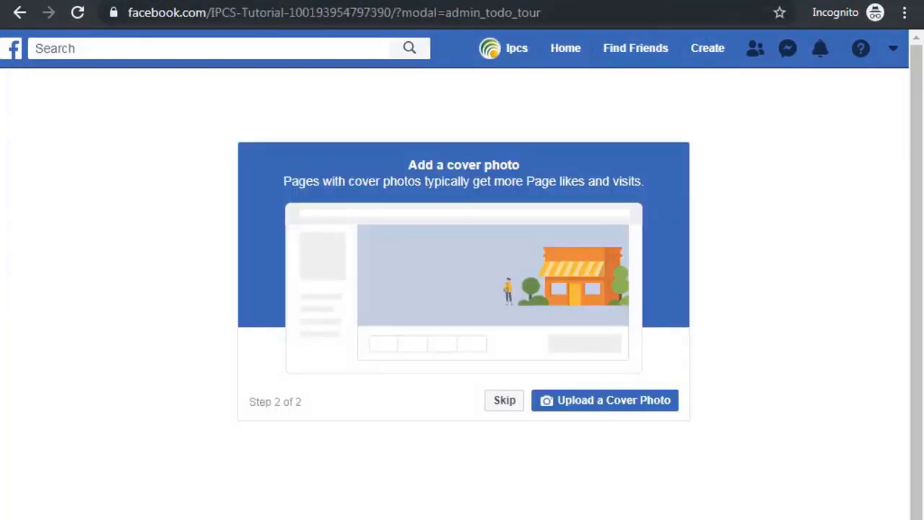
click(636, 404)
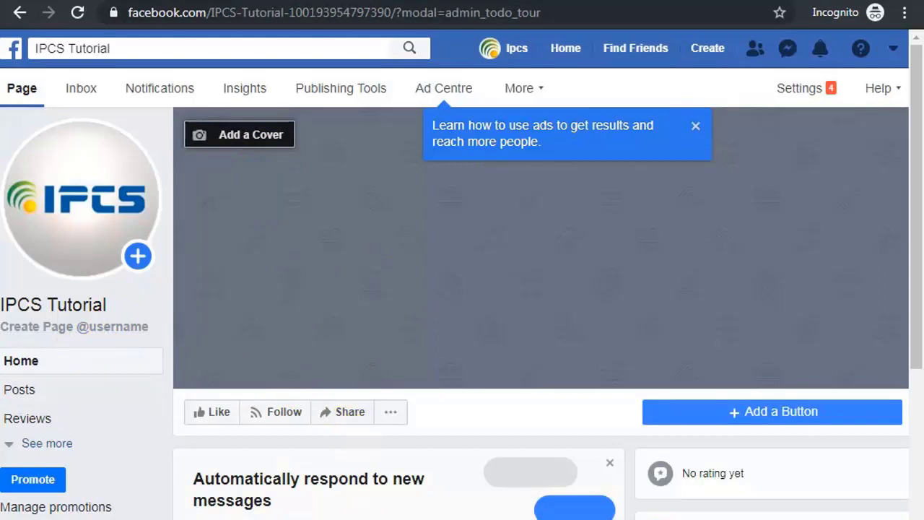
Dismiss the ads tip and go to Settings > Page Info for IPCS Tutorial.
scroll(455, 301, right, 1)
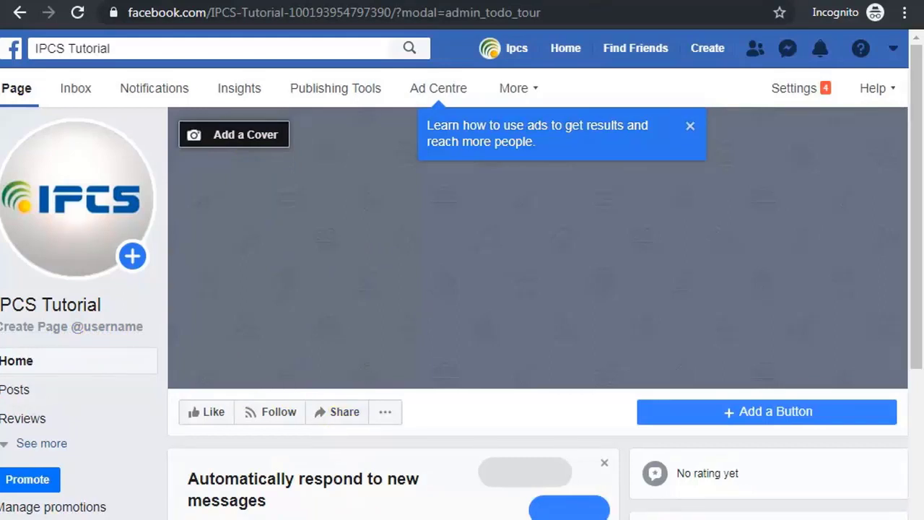
click(690, 127)
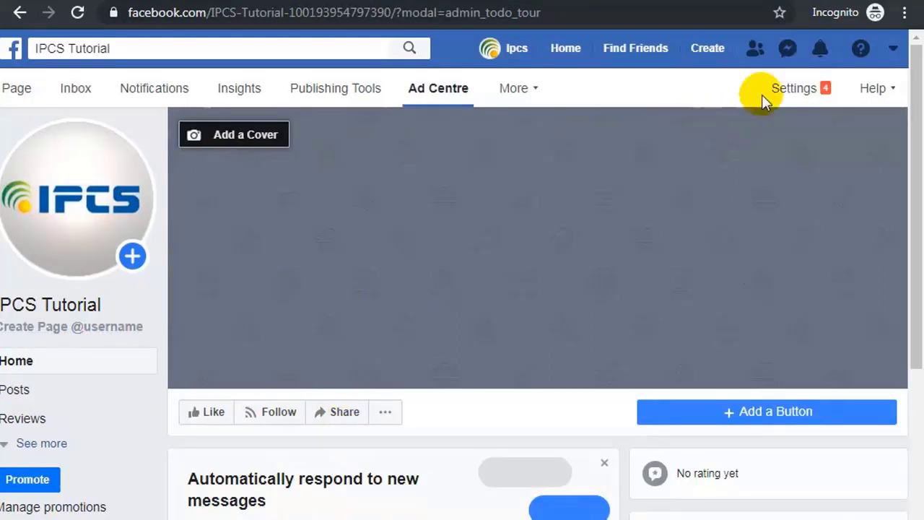
click(802, 87)
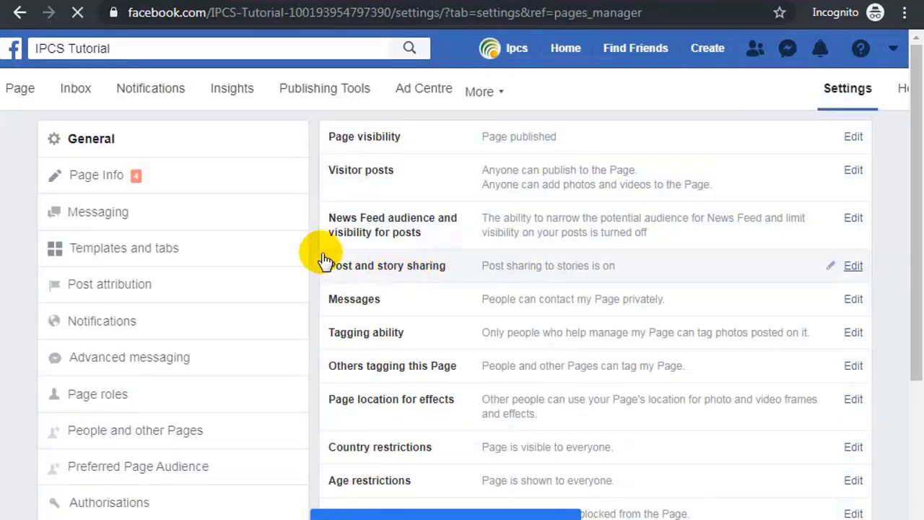
click(94, 181)
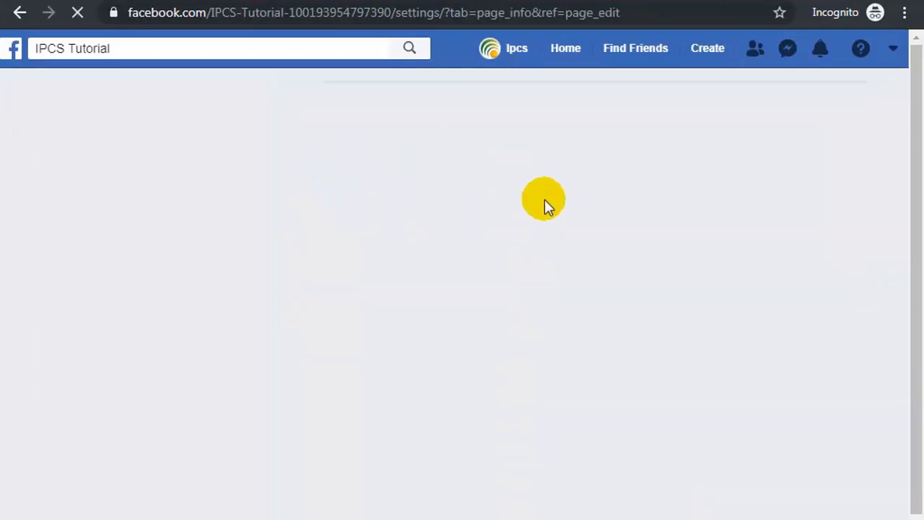
scroll(469, 200, down, 2)
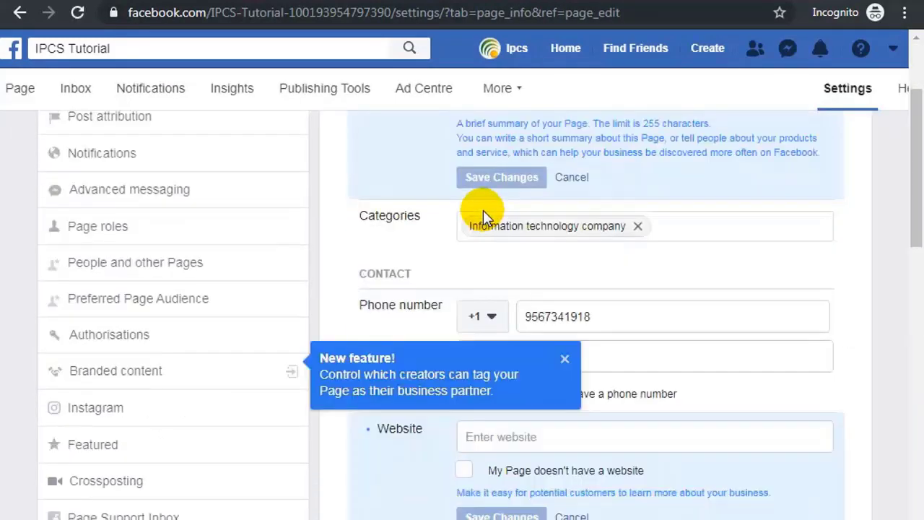
scroll(483, 210, up, 3)
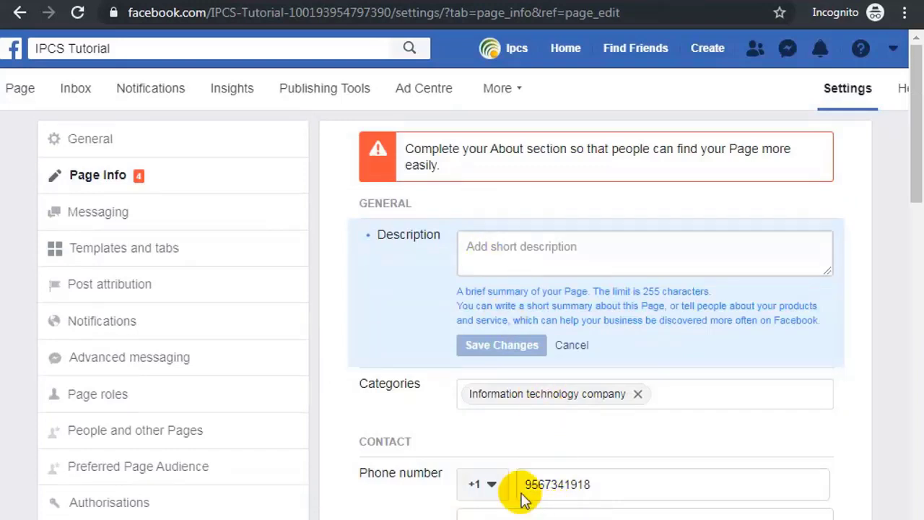
Write the description 'This is pages is for information purpose only.' and save it.
click(498, 246)
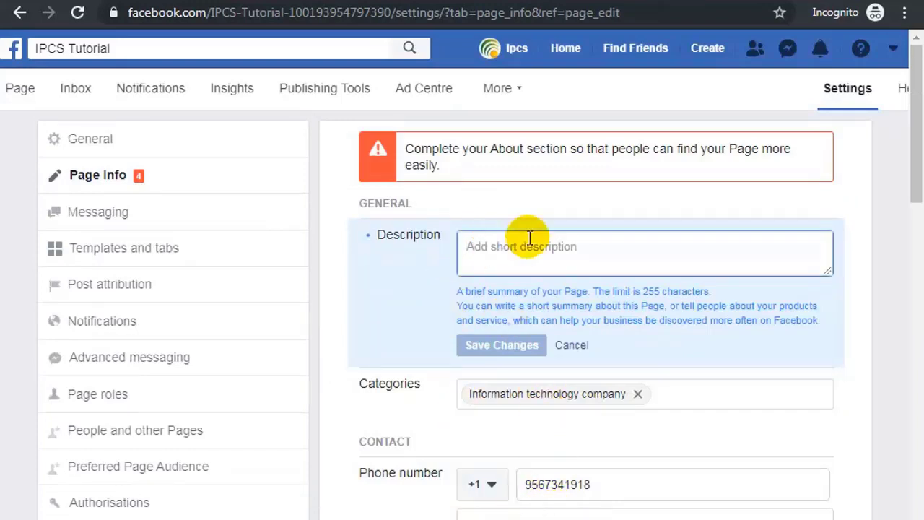
text(This is pages is for information )
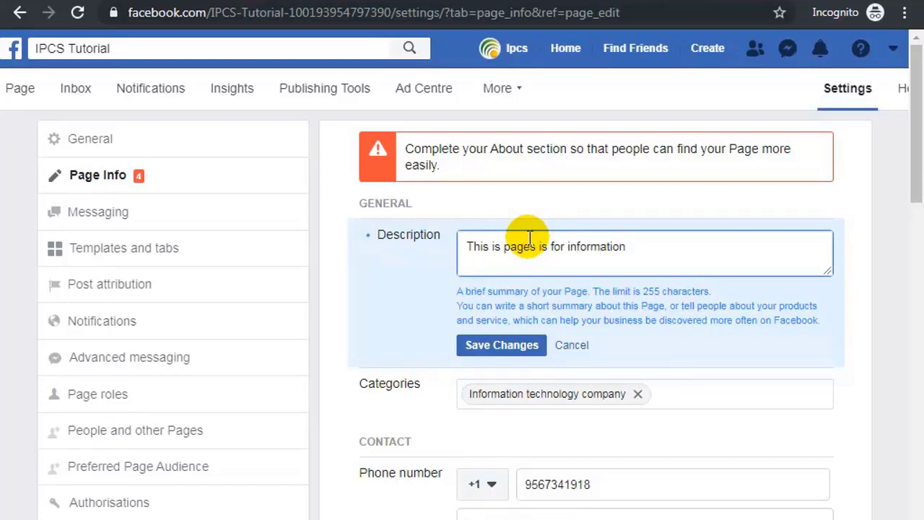
text(pur)
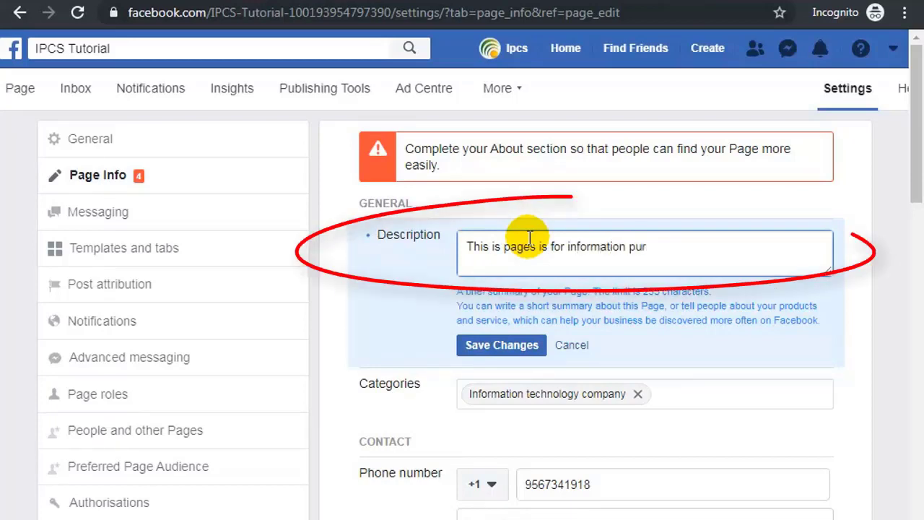
text(pose onl)
key(BackSpace)
text(y)
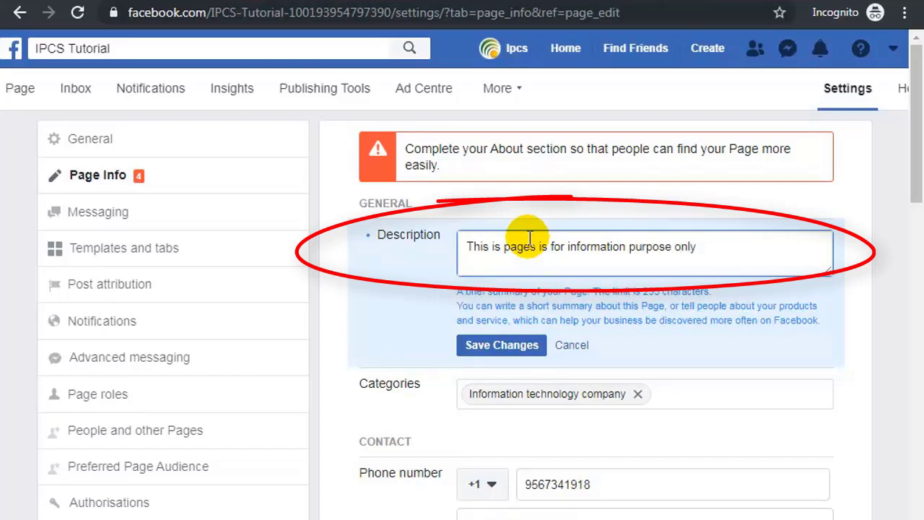
text( for)
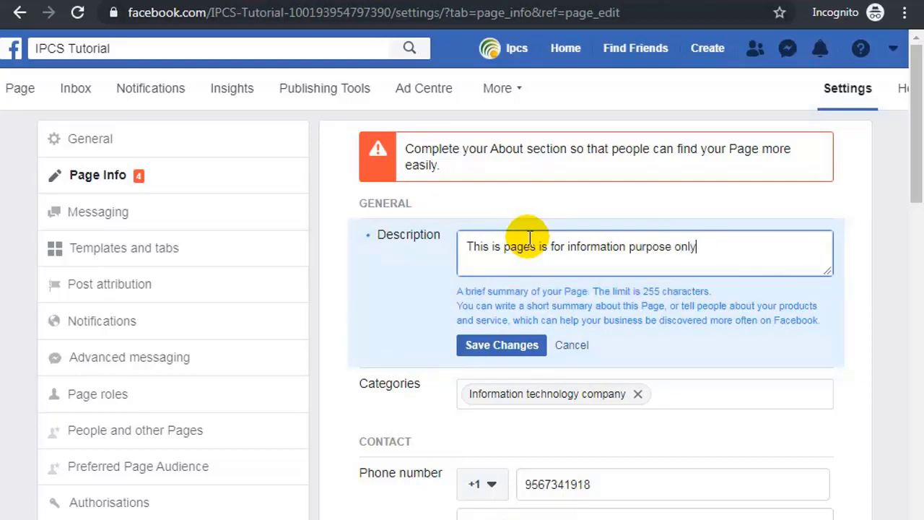
click(518, 352)
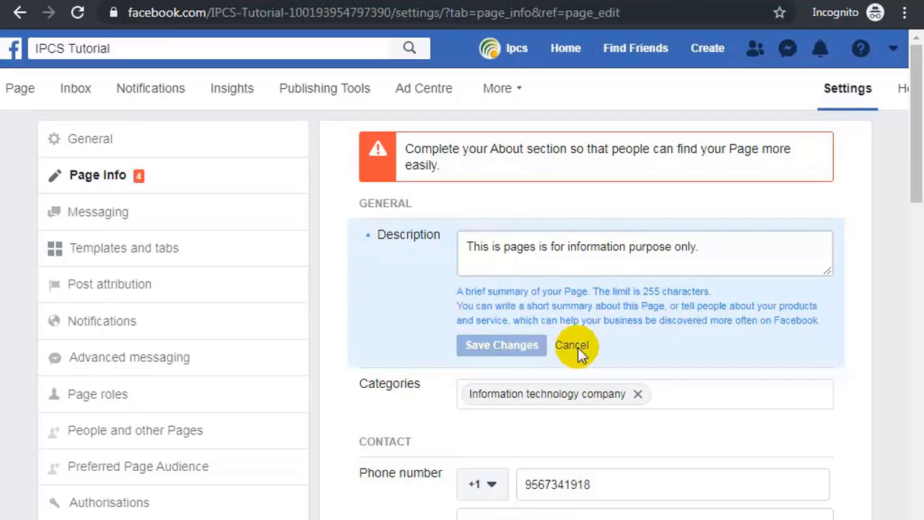
scroll(588, 350, down, 3)
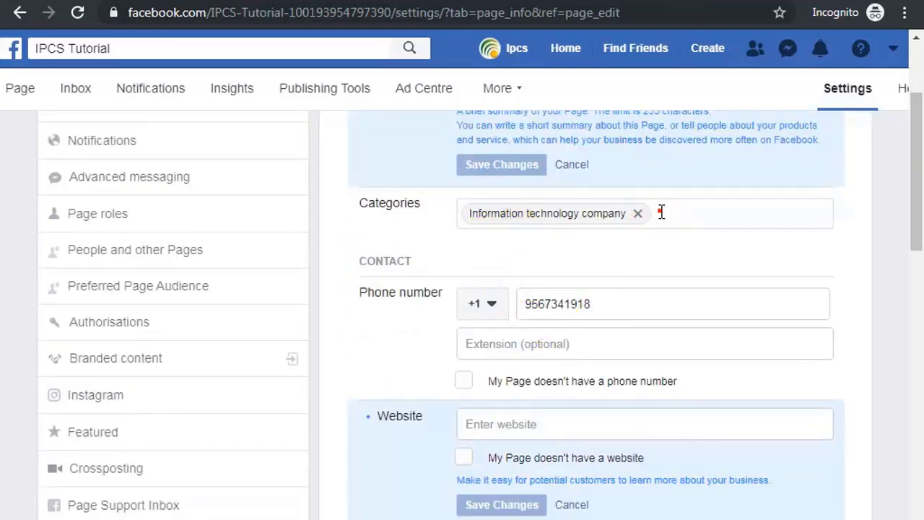
Add Social media agency and Automation service as extra categories and save.
click(659, 212)
text(d)
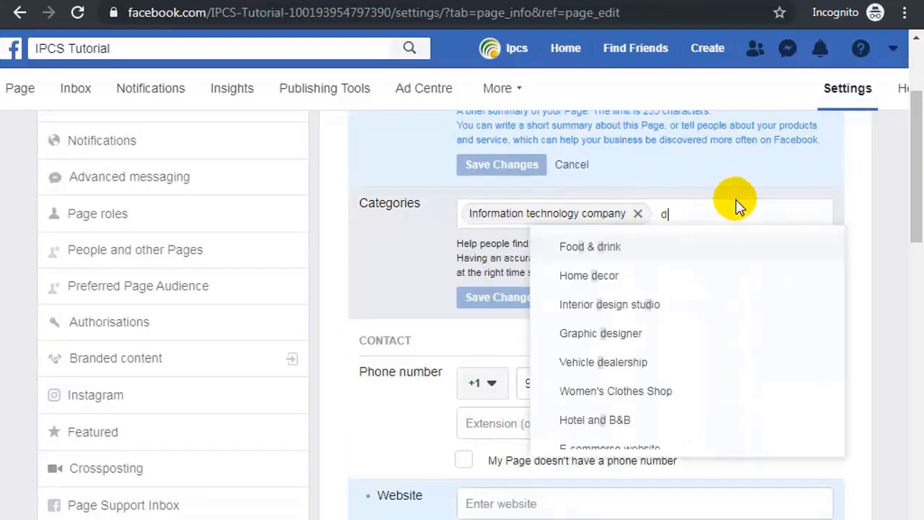
text(igital mark)
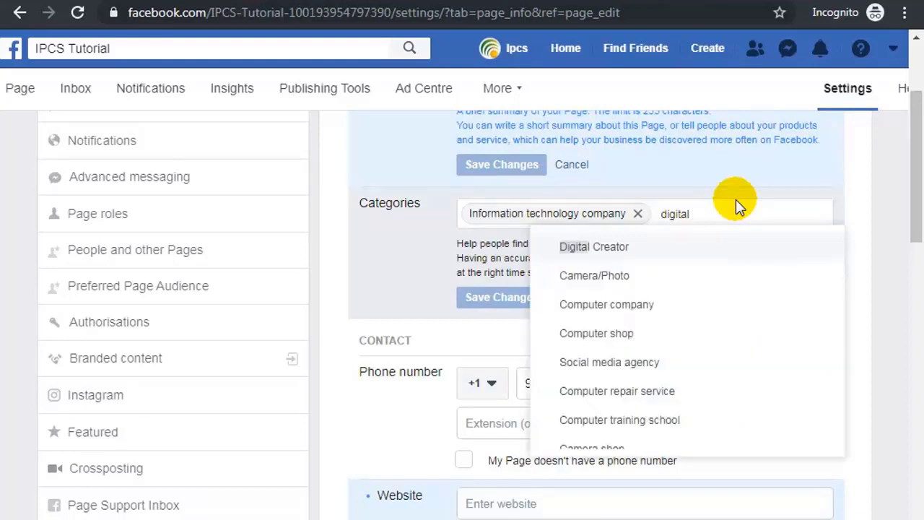
key(BackSpace)
key(BackSpace)
key(BackSpace)
key(BackSpace)
key(BackSpace)
click(598, 365)
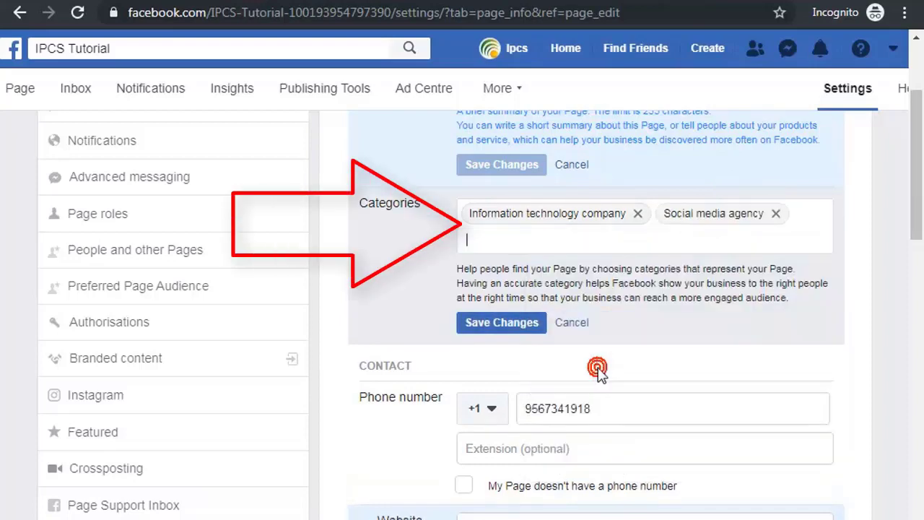
text(a)
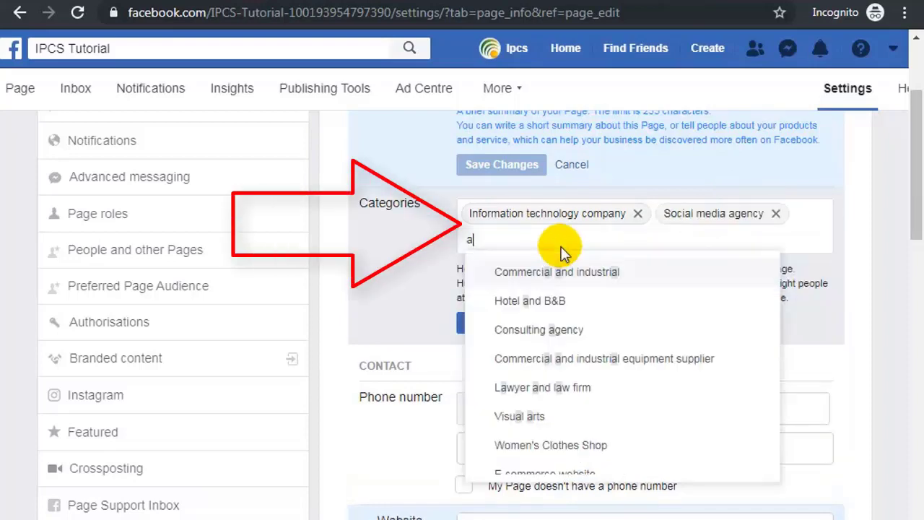
text(utom)
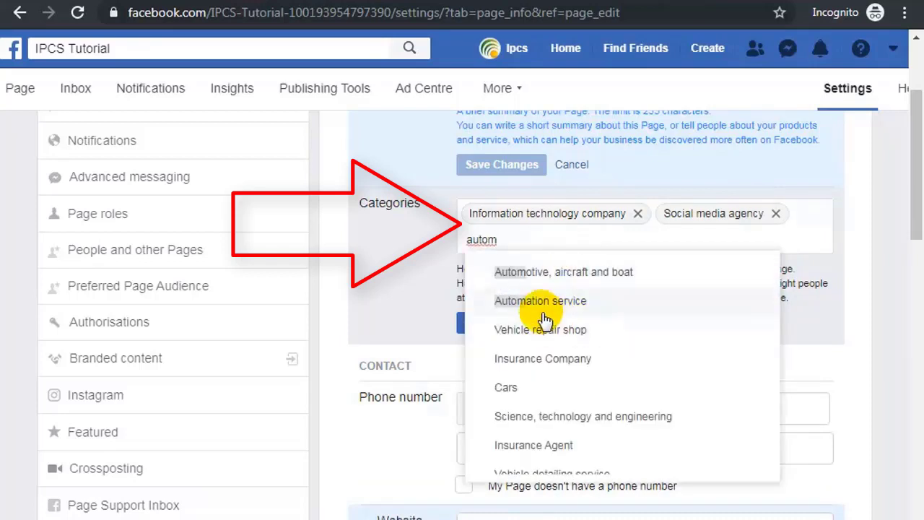
click(543, 318)
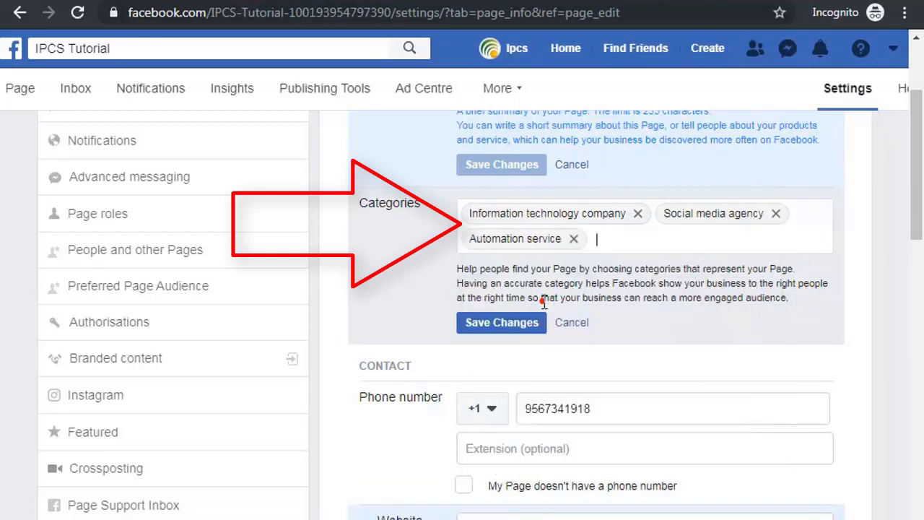
click(513, 325)
scroll(512, 325, down, 3)
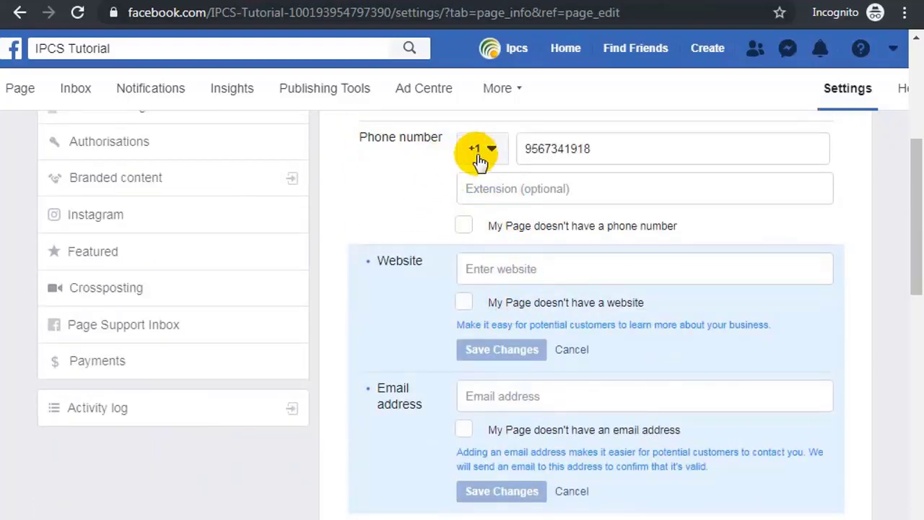
scroll(532, 214, down, 2)
click(507, 182)
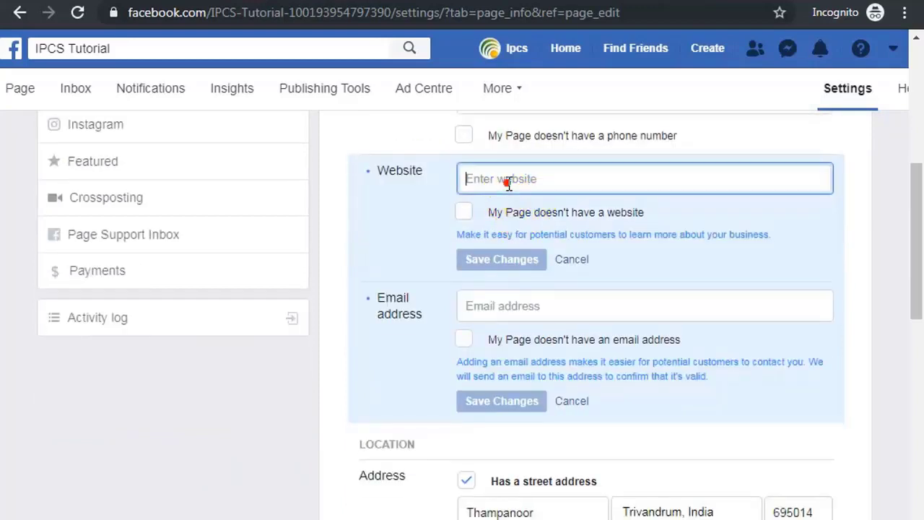
text(ww)
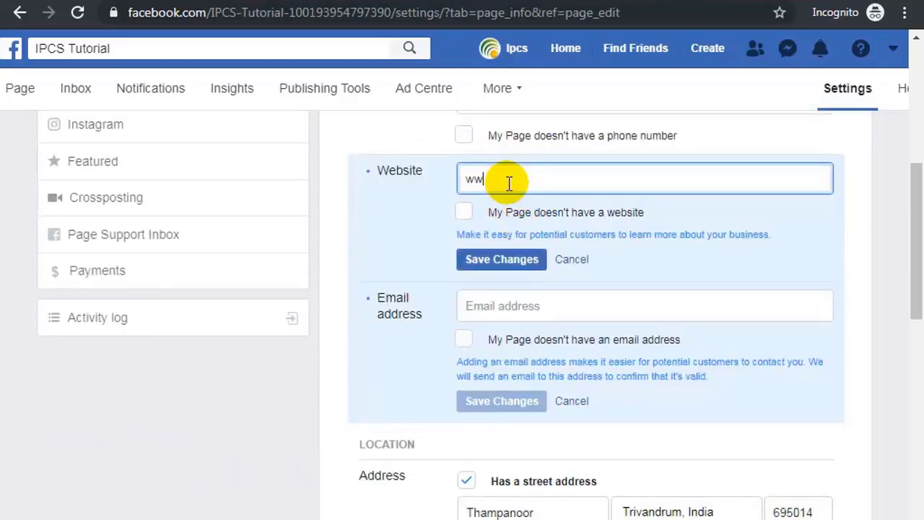
text(w.ipcsautomation.com)
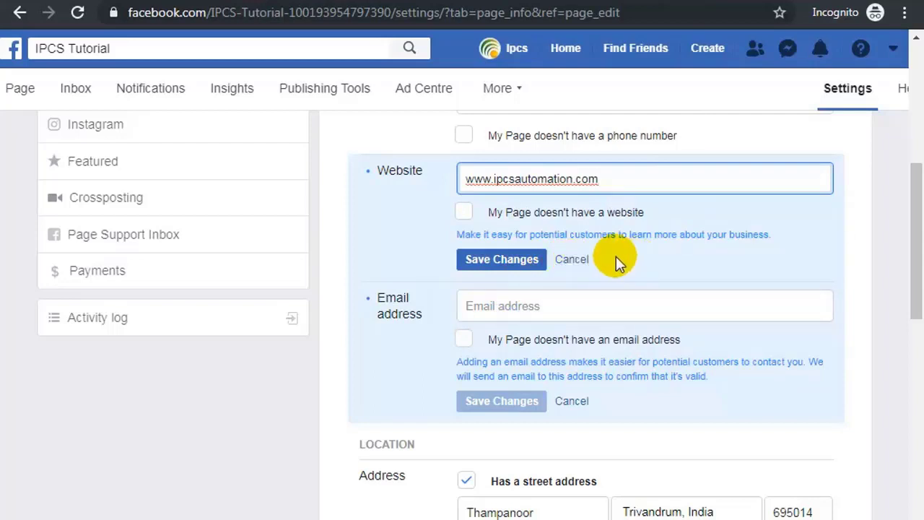
click(506, 262)
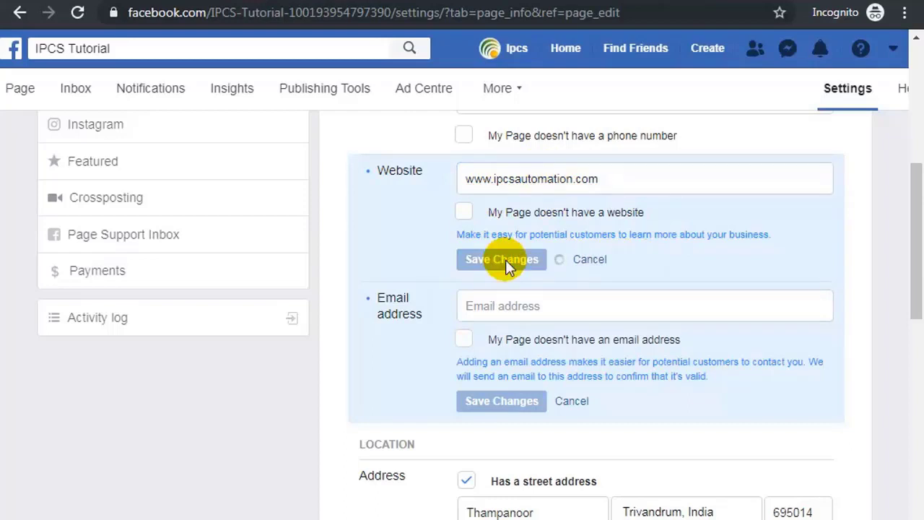
Enter the Page's contact e-mail address in the Email field, fix a typo, and save it.
scroll(682, 278, down, 1)
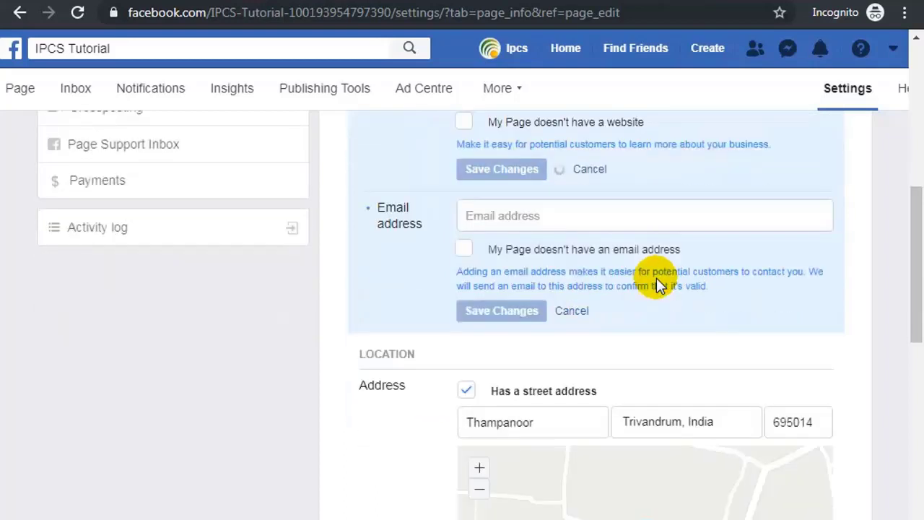
click(516, 218)
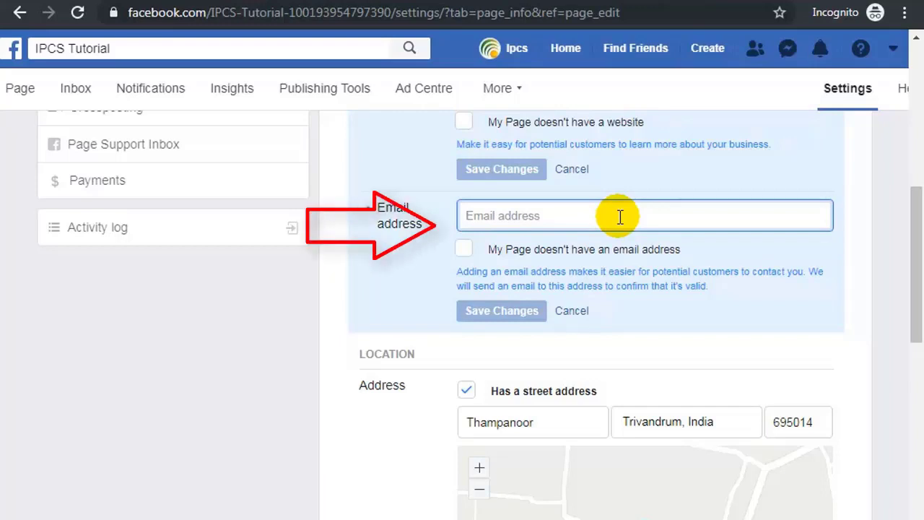
text(ipcs)
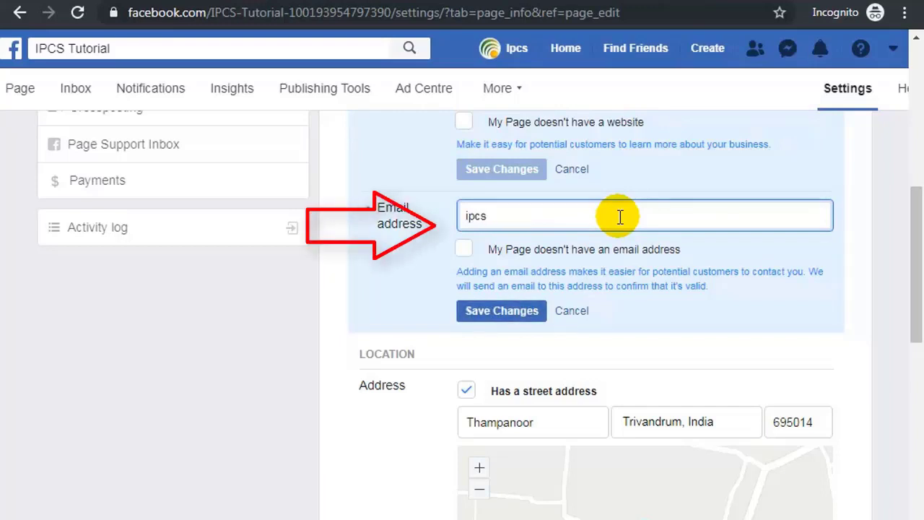
text(tutor)
key(BackSpace)
key(BackSpace)
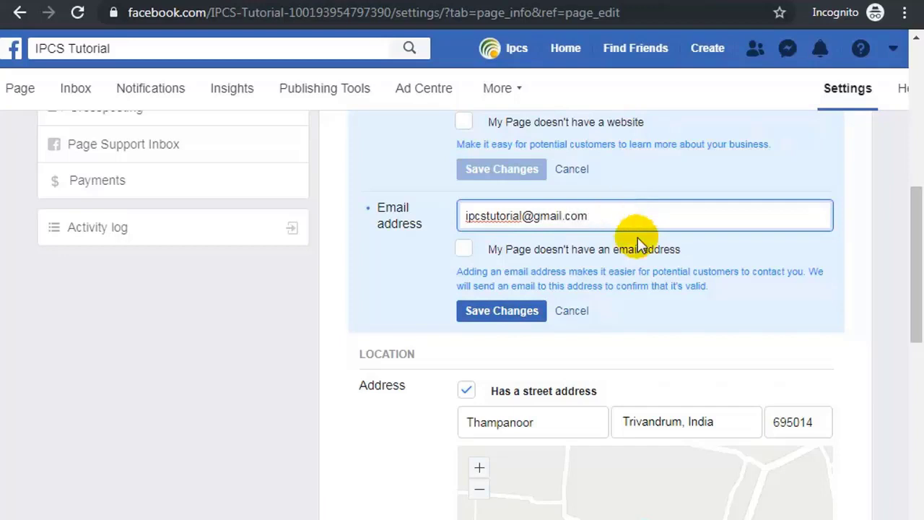
click(497, 316)
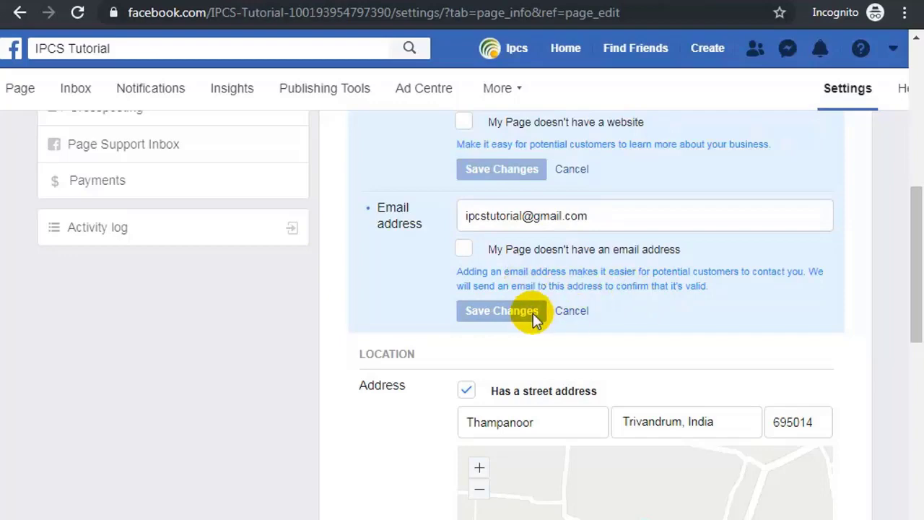
scroll(503, 303, down, 3)
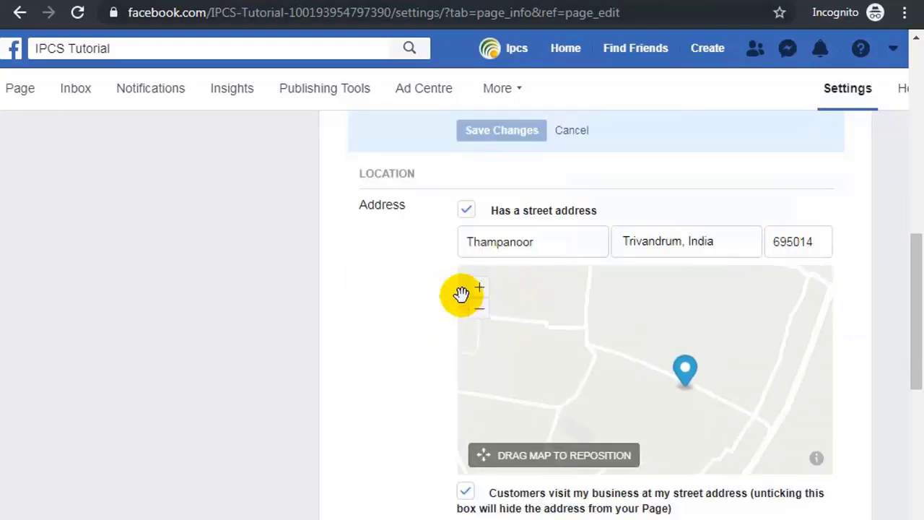
Shift the location map so the pin marks the Thampanoor address, then save the location.
scroll(726, 250, up, 4)
scroll(666, 268, down, 2)
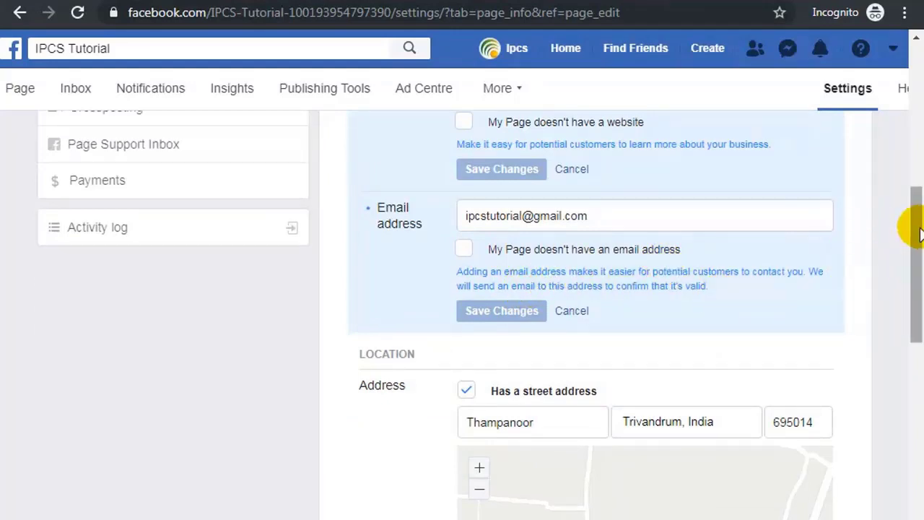
drag(919, 234, 886, 336)
scroll(744, 292, up, 3)
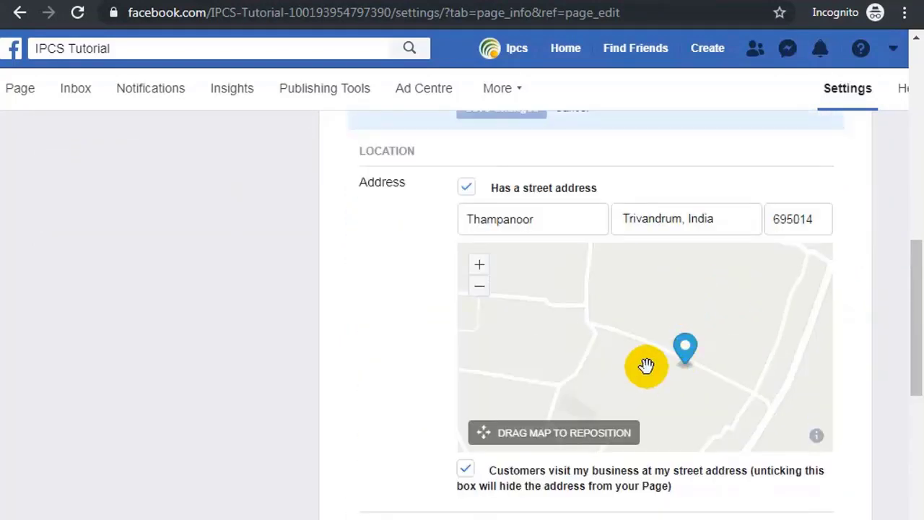
click(683, 363)
click(605, 392)
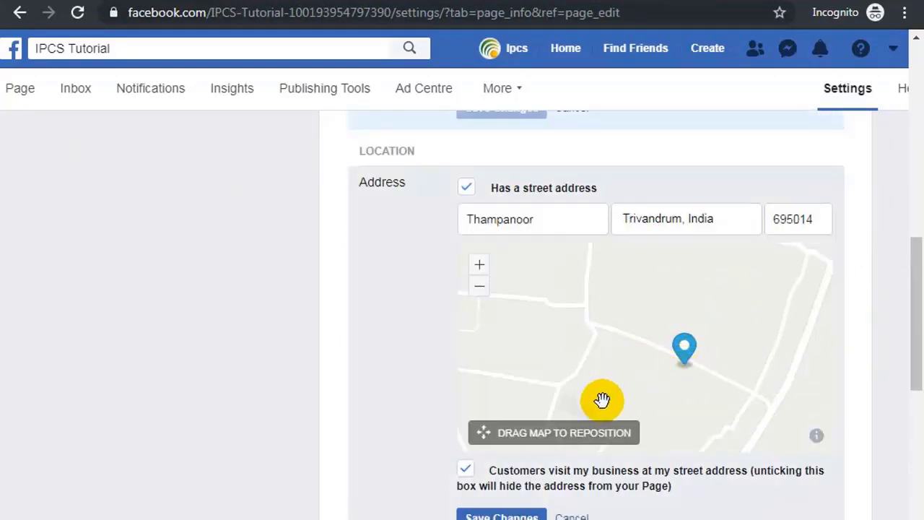
drag(646, 379, 584, 368)
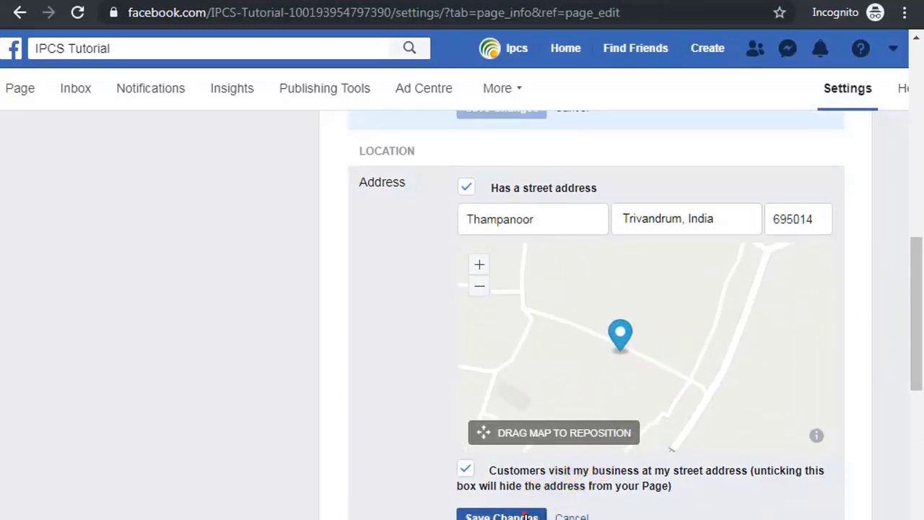
click(525, 511)
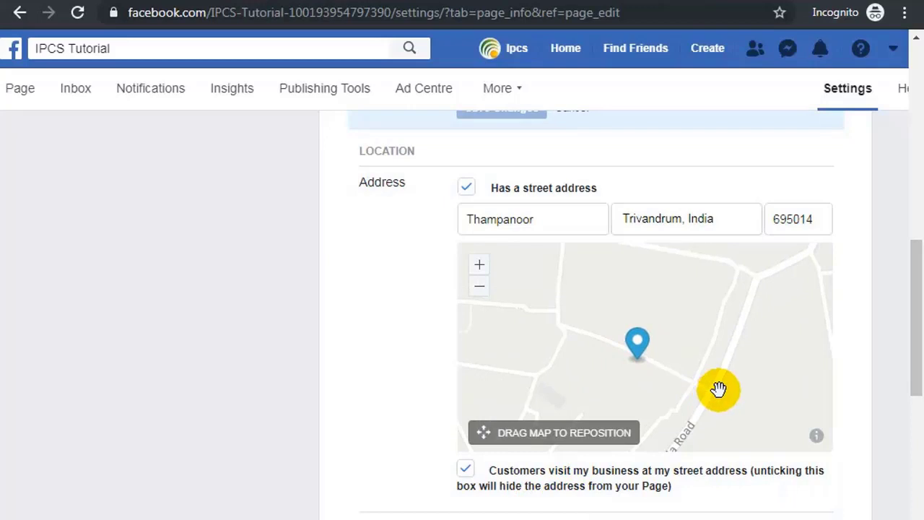
drag(911, 327, 916, 393)
scroll(916, 393, down, 1)
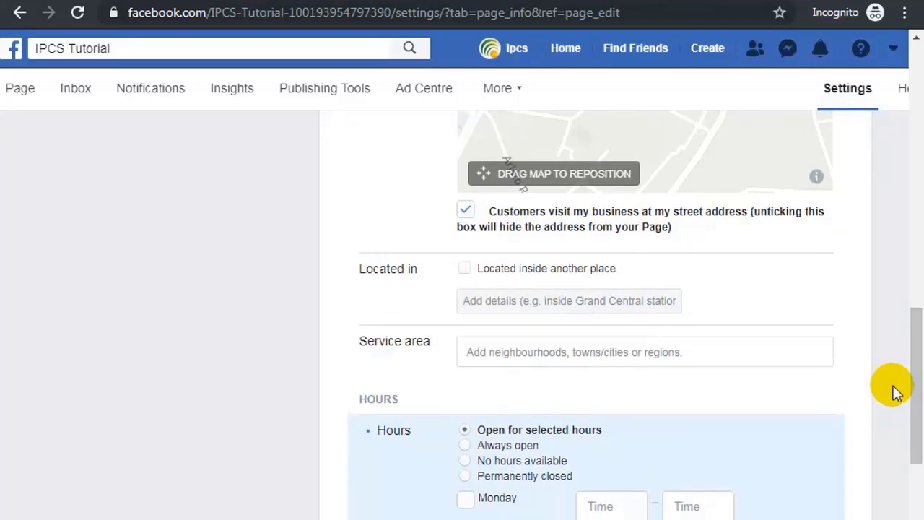
Mark Monday and Tuesday as open days with closing time changed from 17:00 to 17:30.
drag(910, 330, 916, 413)
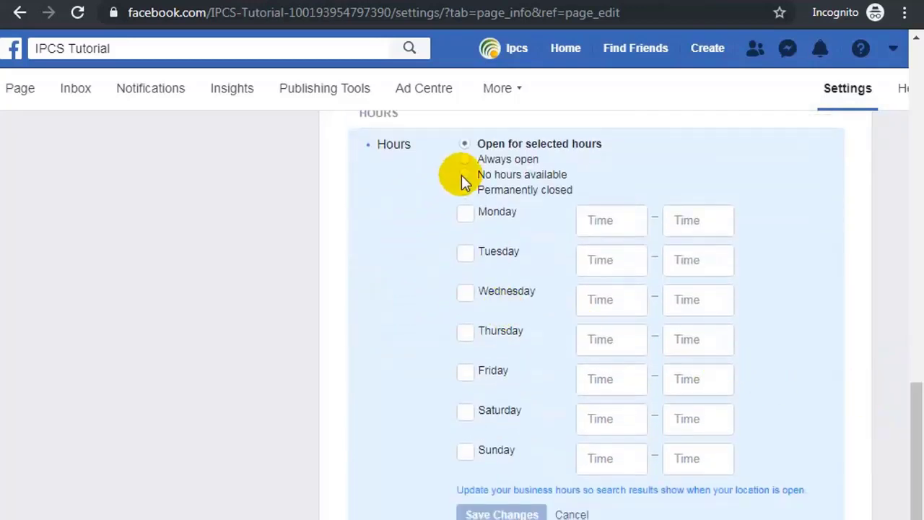
scroll(485, 191, up, 1)
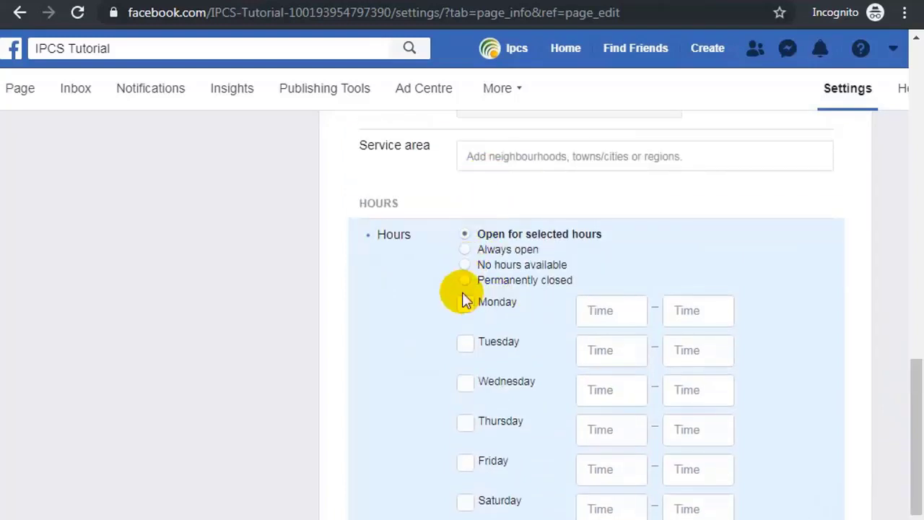
scroll(448, 296, down, 2)
scroll(415, 177, up, 1)
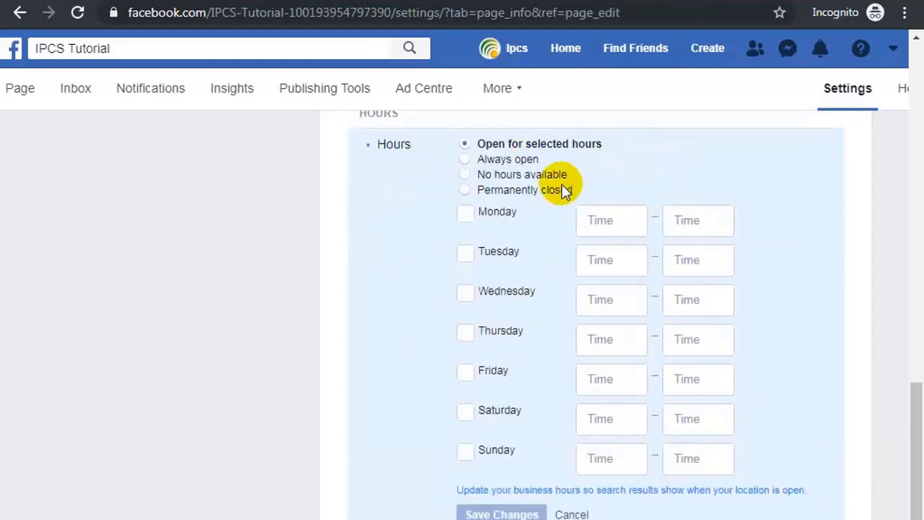
click(462, 217)
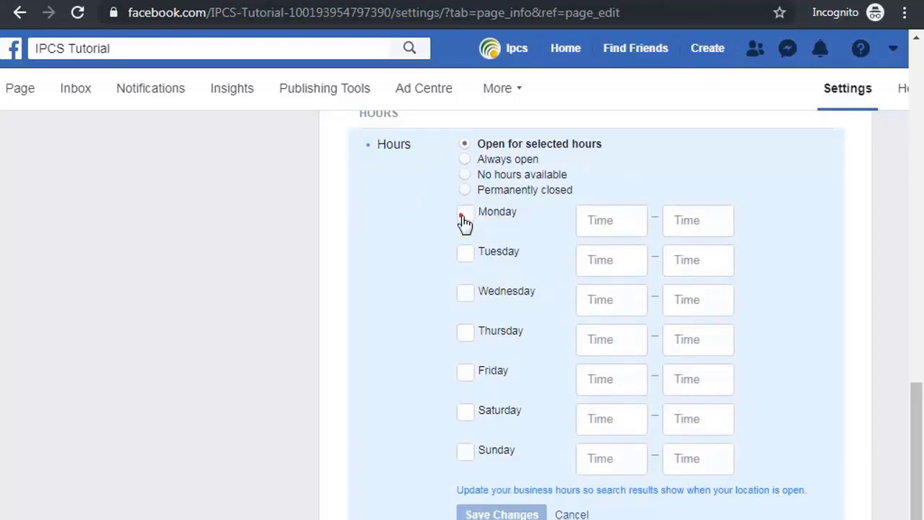
click(705, 219)
click(706, 218)
double_click(694, 220)
text(3)
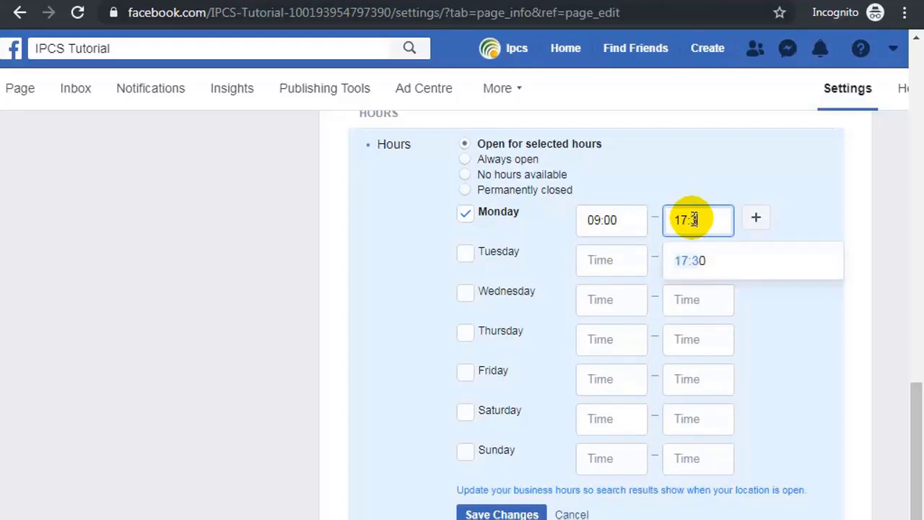
click(465, 253)
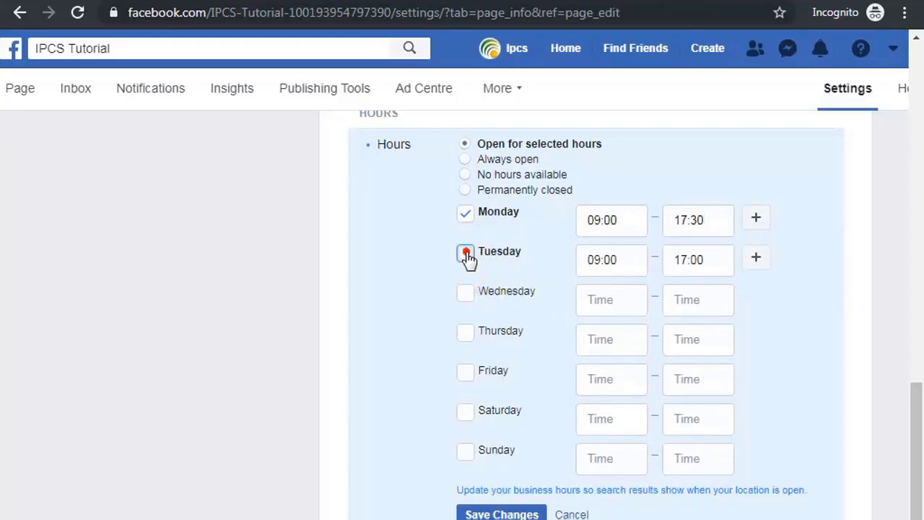
double_click(694, 258)
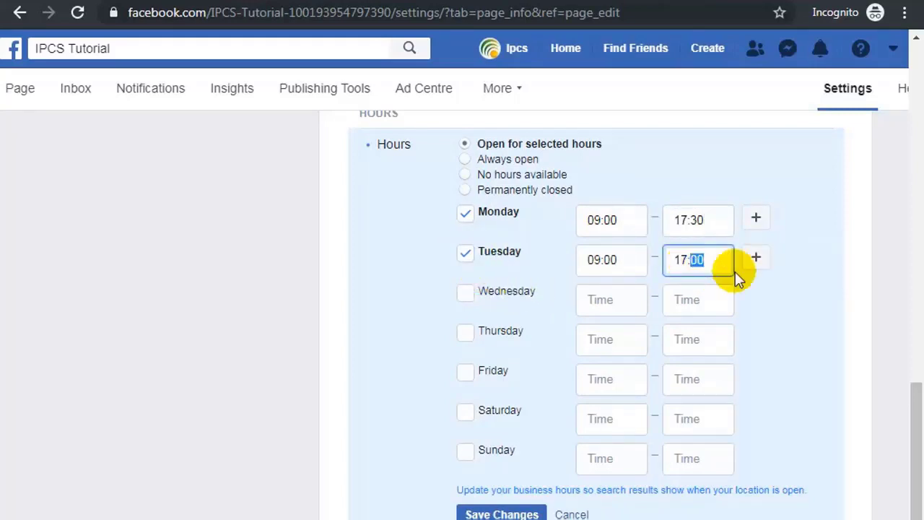
text(30)
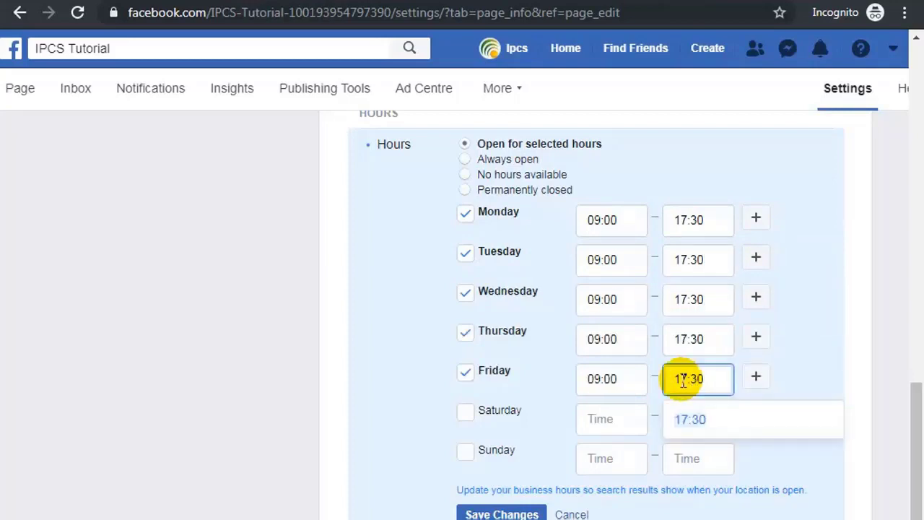
Mark Saturday open with a 17:30 closing time, leave Sunday closed, and save the hours.
click(468, 413)
click(704, 418)
mouse_move(691, 417)
mouse_down()
mouse_move(736, 427)
mouse_move(695, 419)
mouse_up()
click(701, 416)
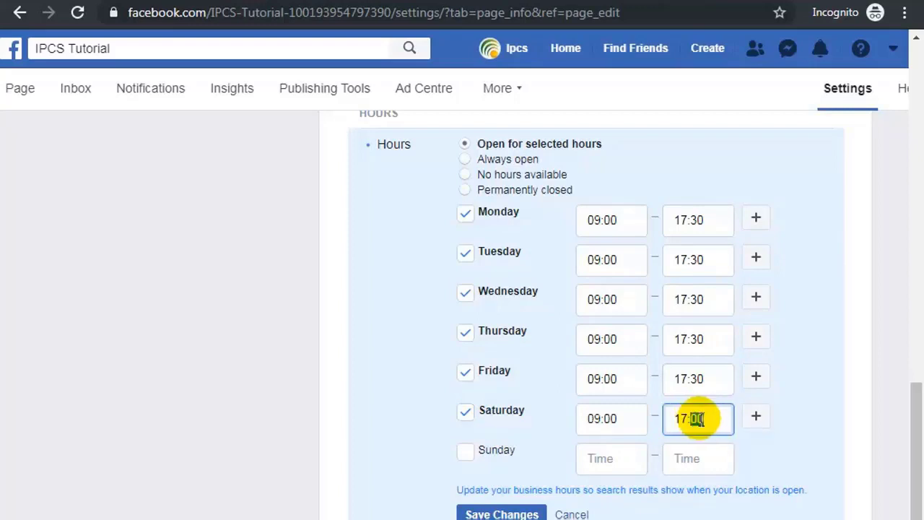
text(30)
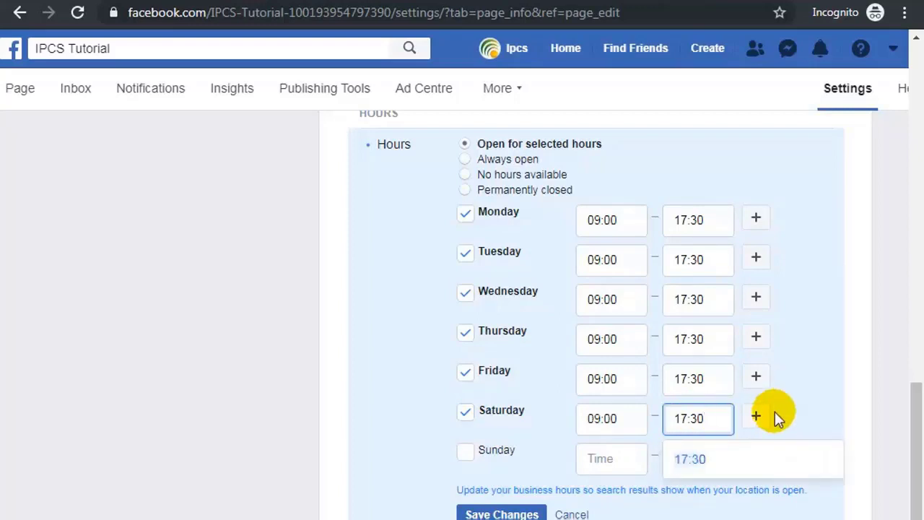
click(811, 406)
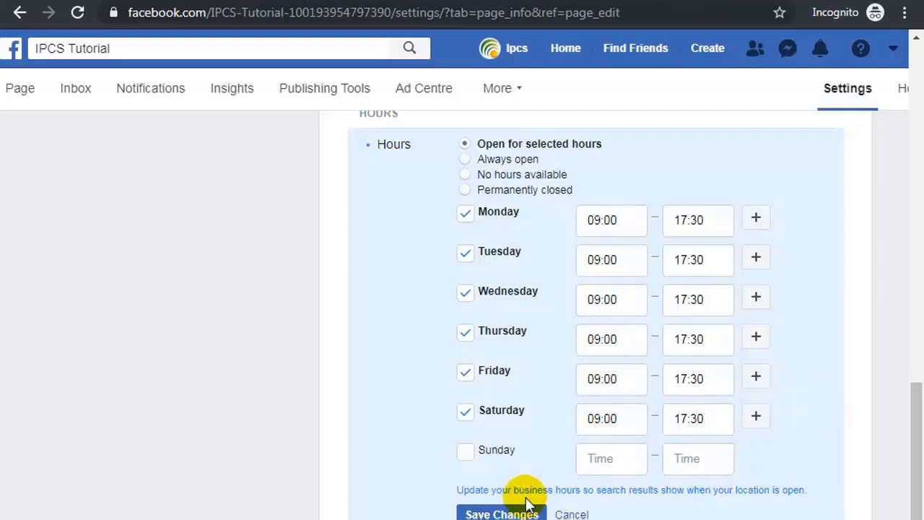
scroll(491, 475, down, 2)
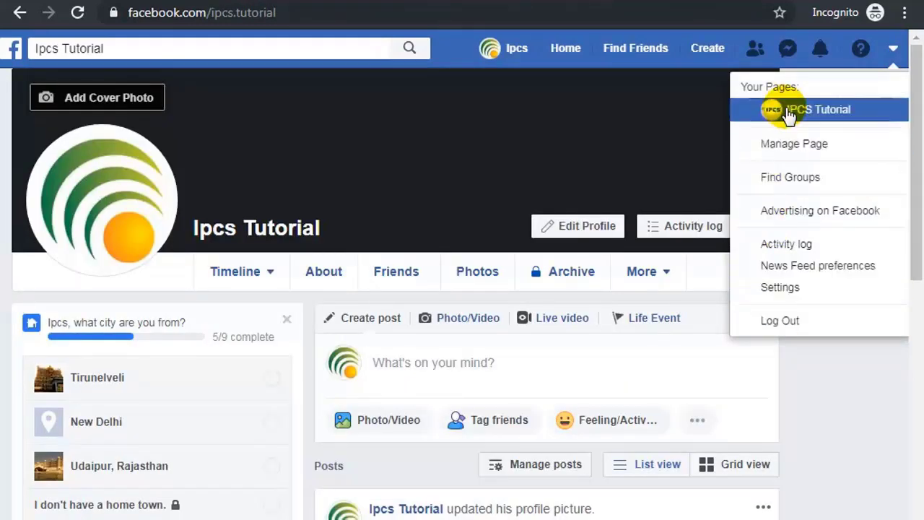
Switch back to the IPCS Tutorial Page from Your Pages in the account menu.
click(507, 52)
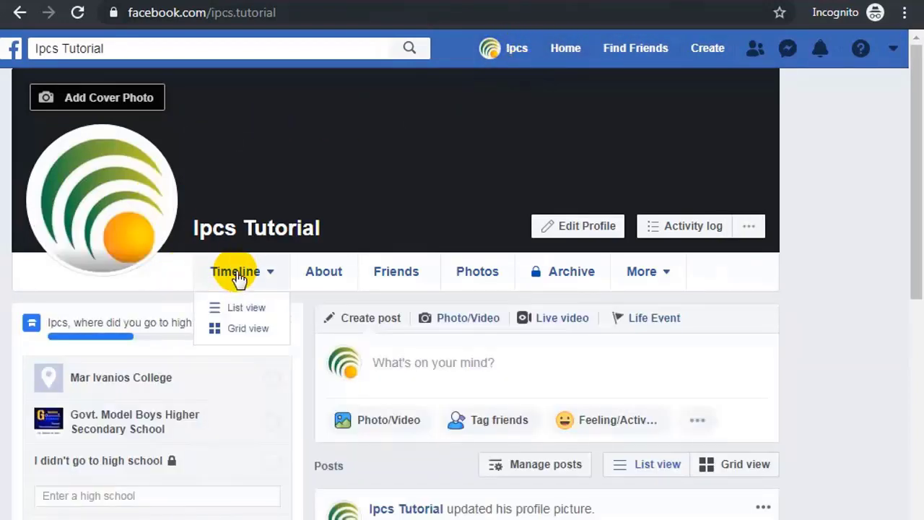
scroll(248, 274, down, 5)
scroll(249, 268, down, 5)
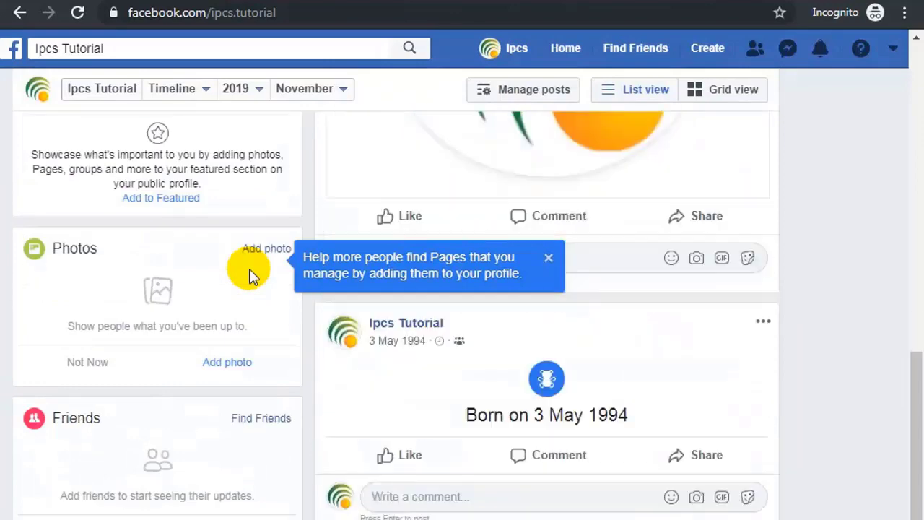
scroll(249, 269, up, 10)
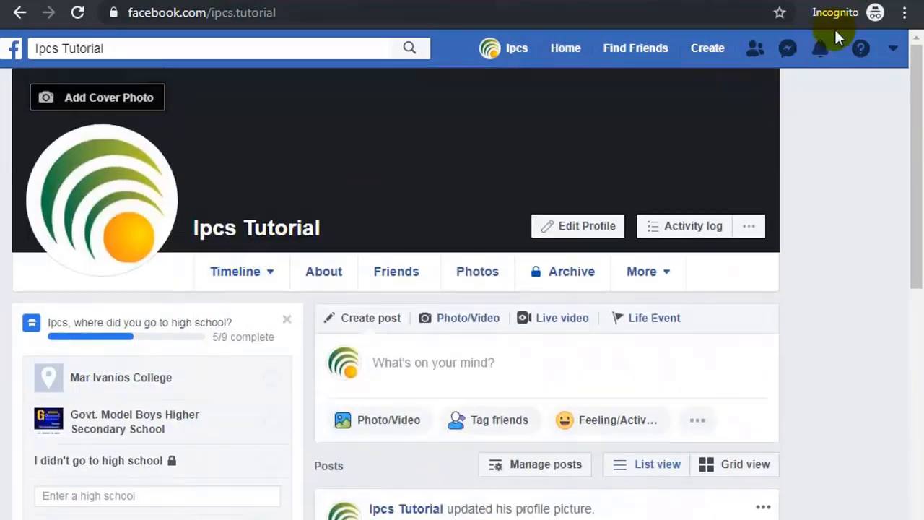
click(896, 49)
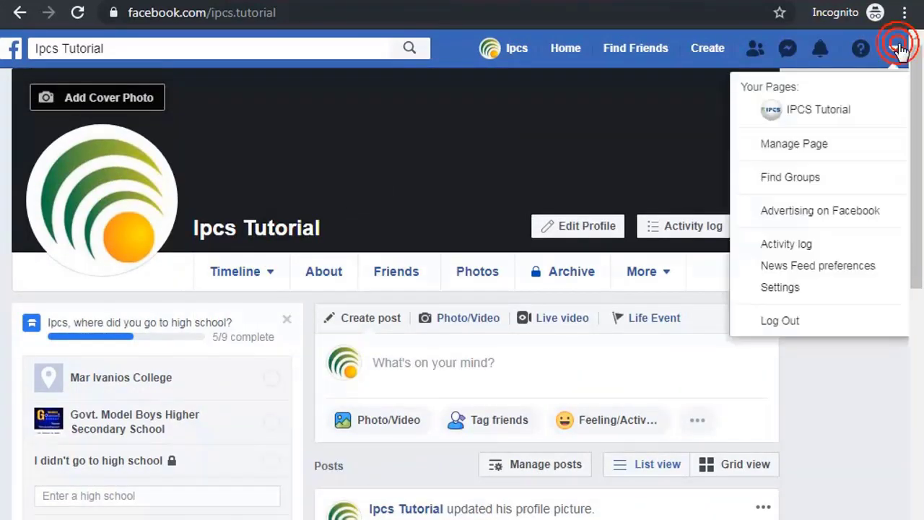
click(803, 115)
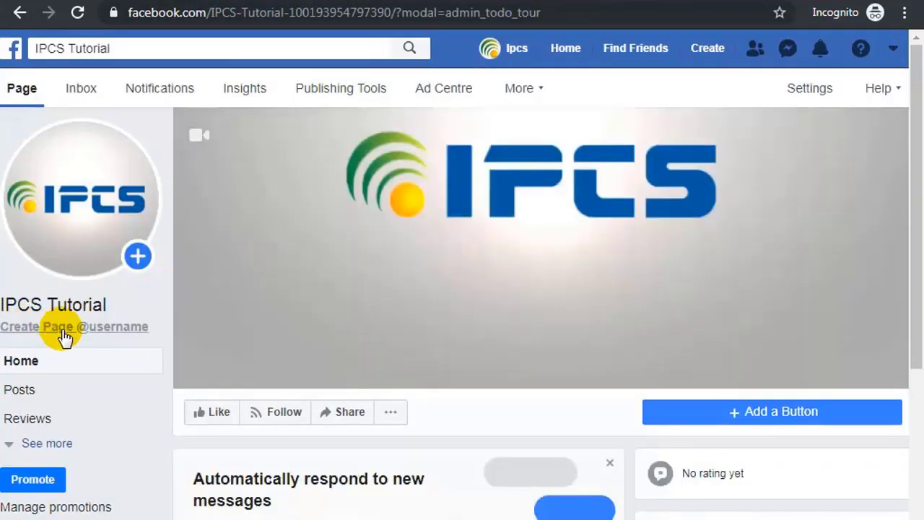
Create the username ipcstutorialkerala after ipcstutorial is rejected, and confirm it.
click(73, 330)
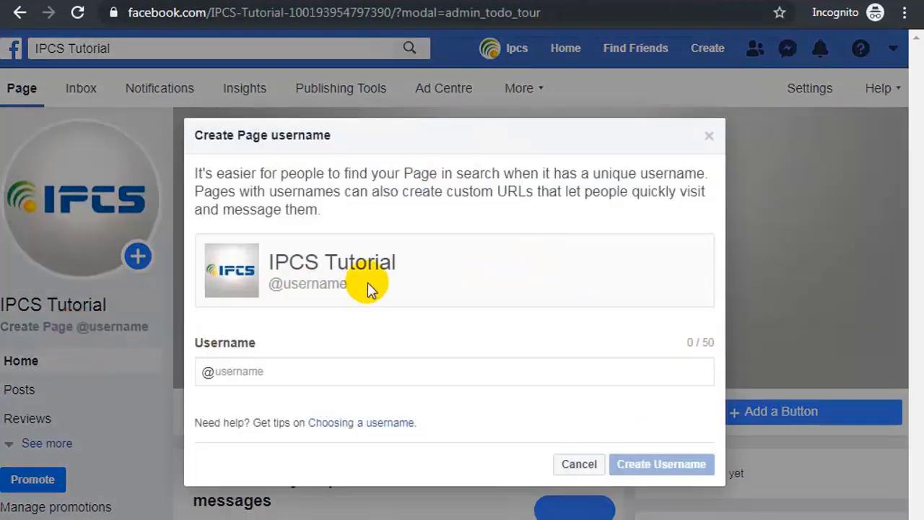
click(250, 370)
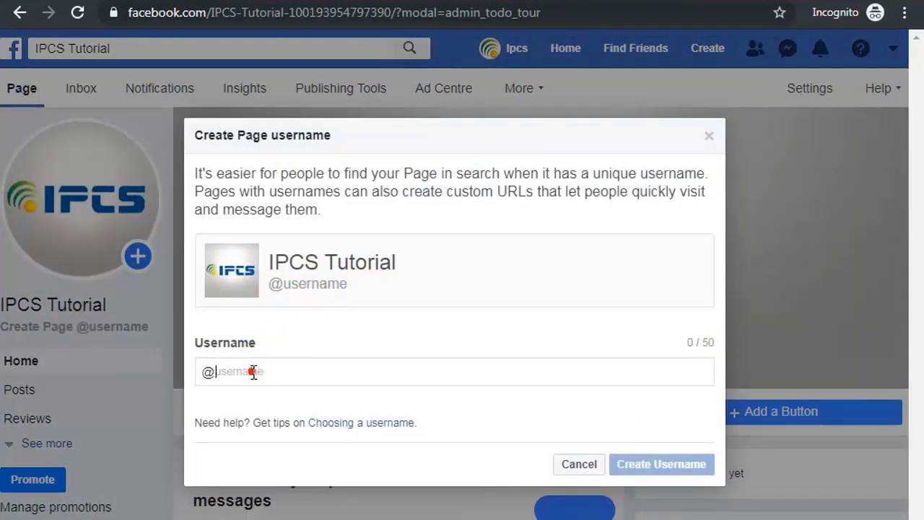
text(i)
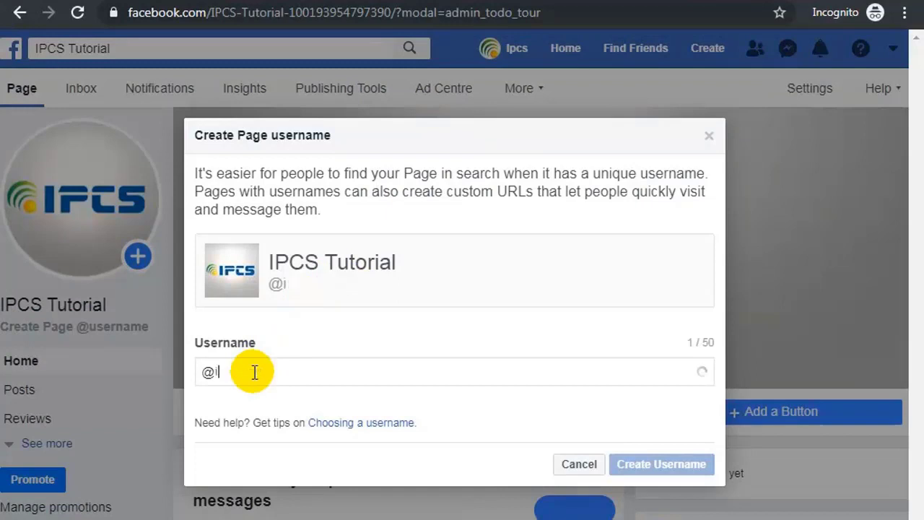
text(pcst)
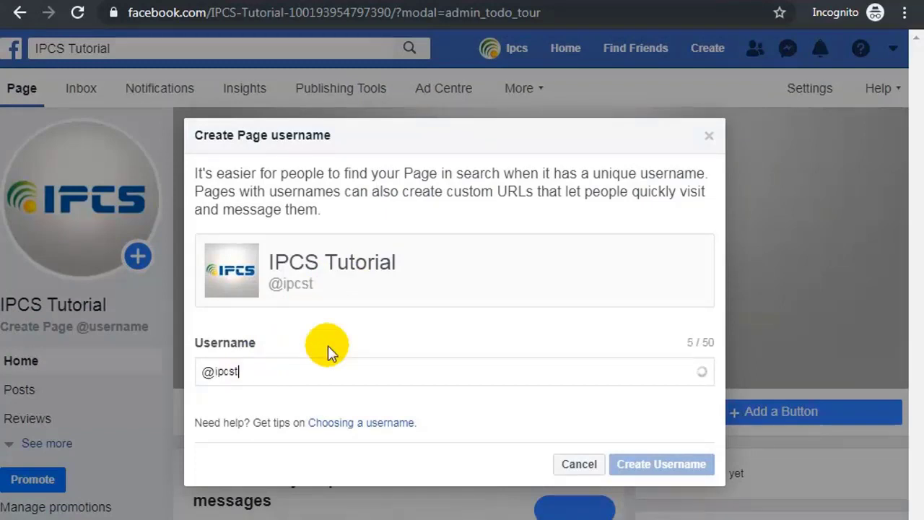
text(utorial)
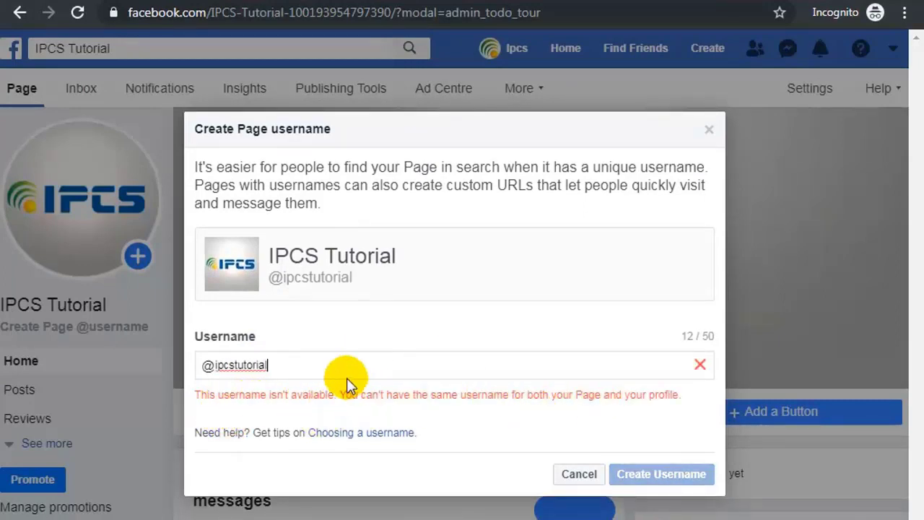
click(275, 365)
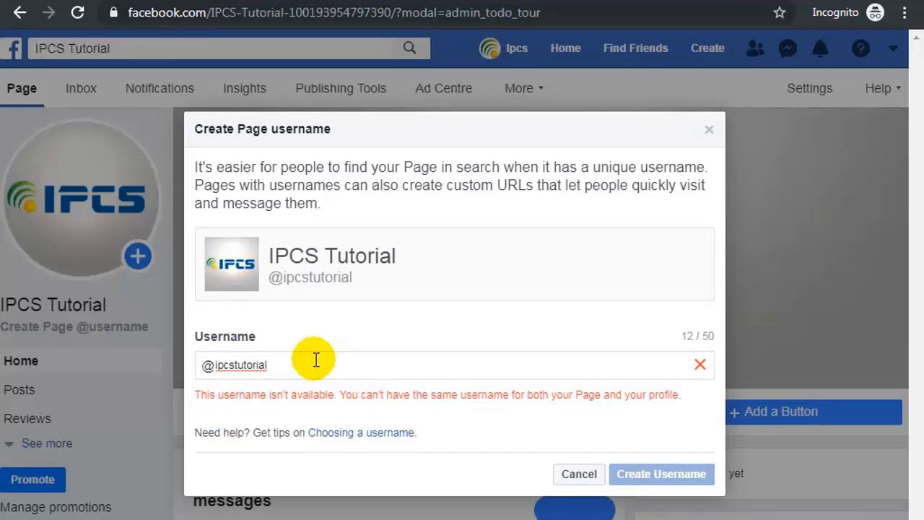
text(k)
key(BackSpace)
text(kerala)
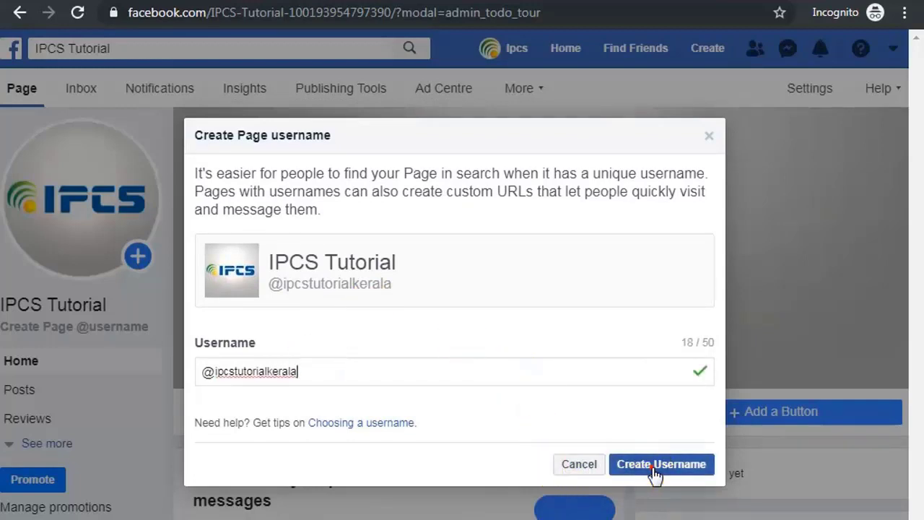
click(654, 465)
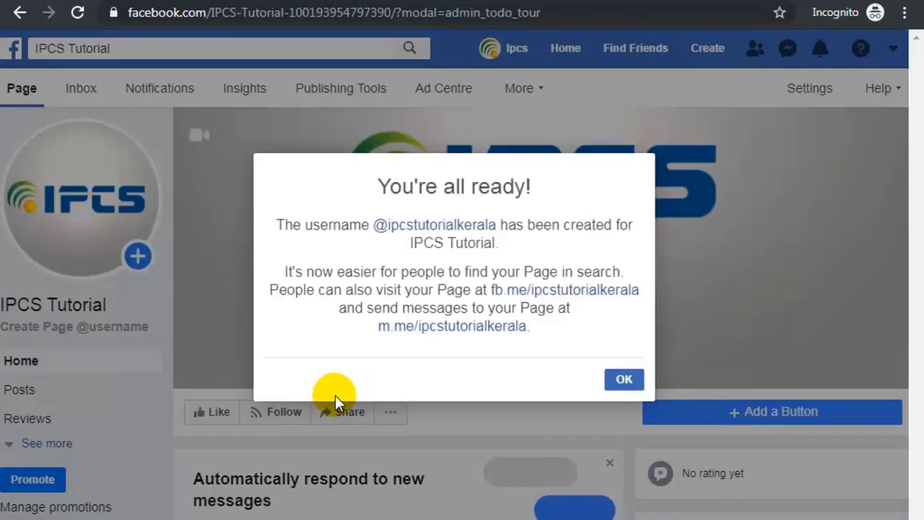
click(633, 381)
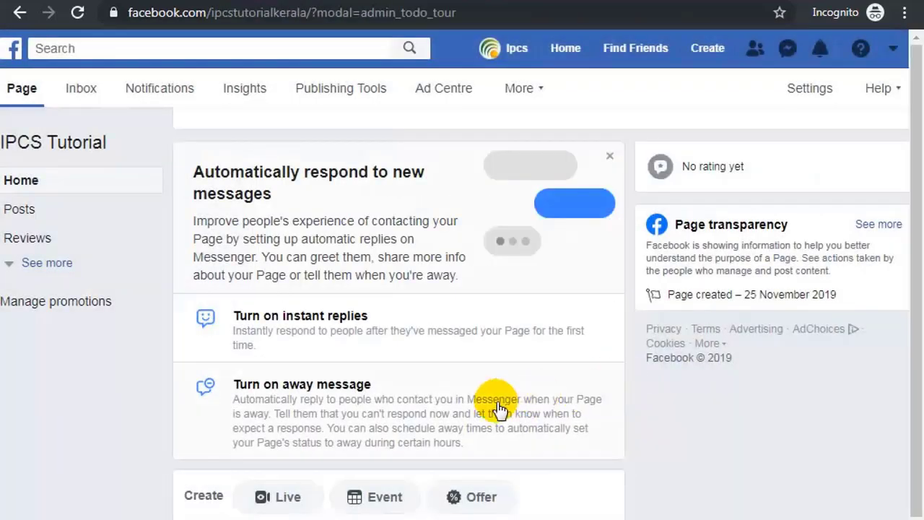
Dismiss the post attribution tip, then log out of Facebook from the account menu.
scroll(491, 405, down, 5)
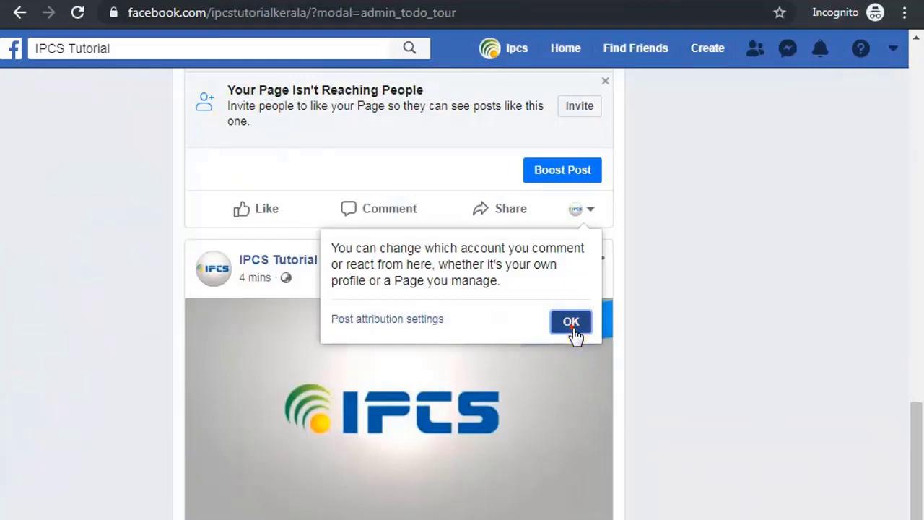
click(570, 323)
scroll(657, 383, down, 1)
scroll(657, 383, down, 3)
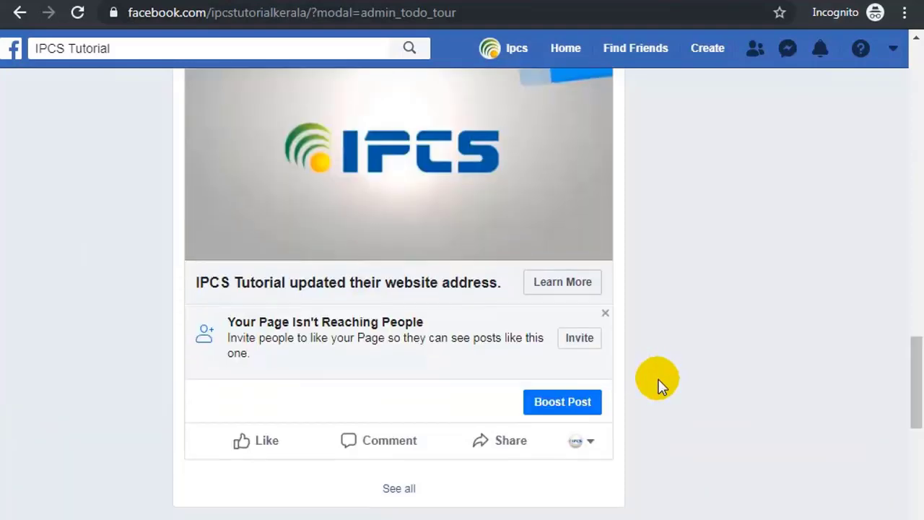
scroll(657, 382, up, 10)
scroll(658, 382, up, 15)
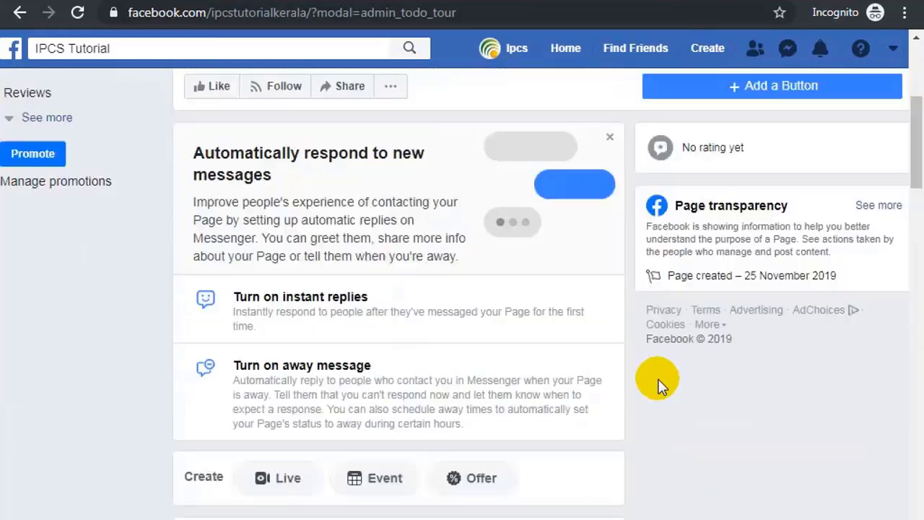
scroll(658, 381, up, 1)
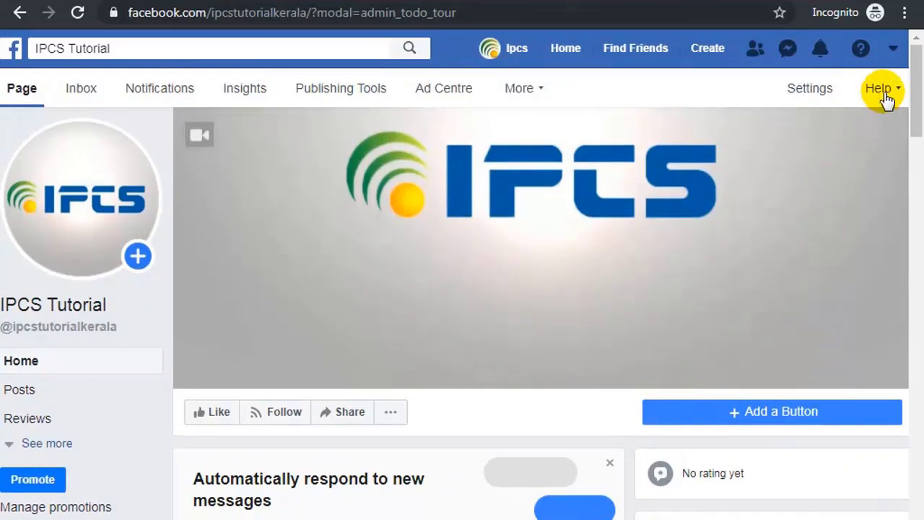
click(894, 47)
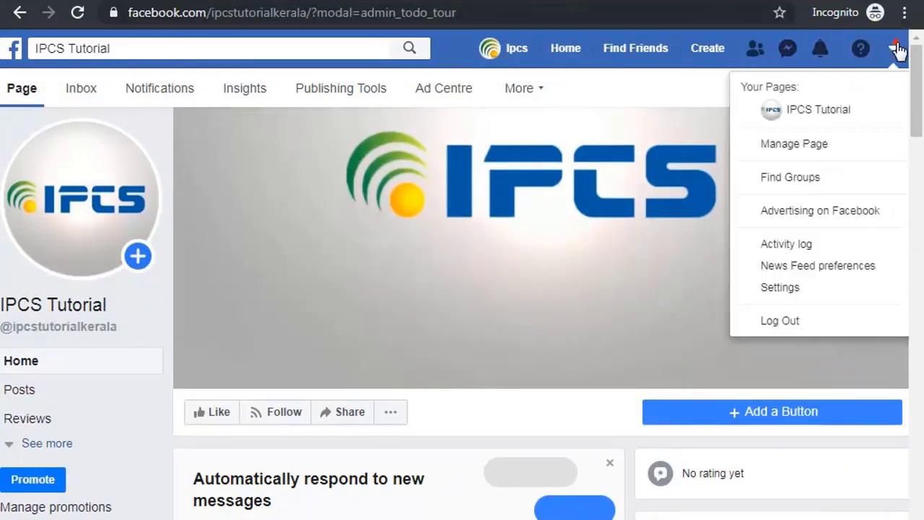
click(764, 325)
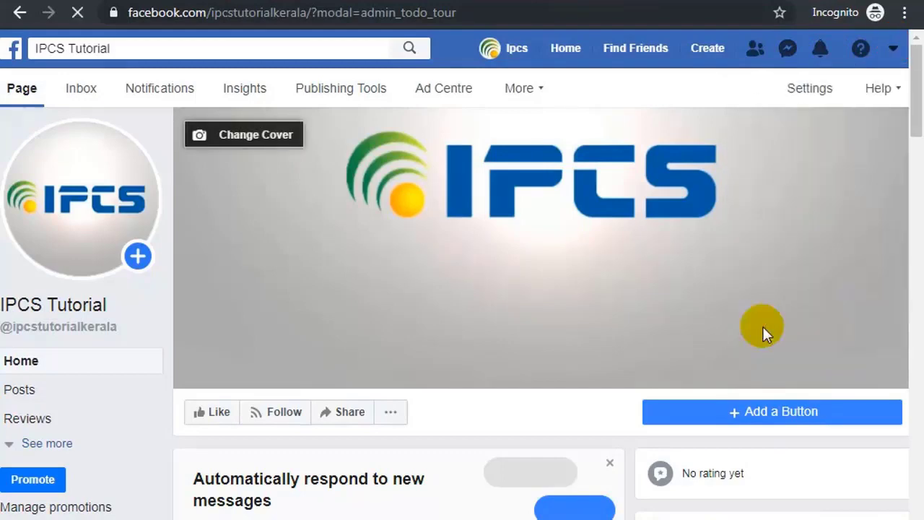